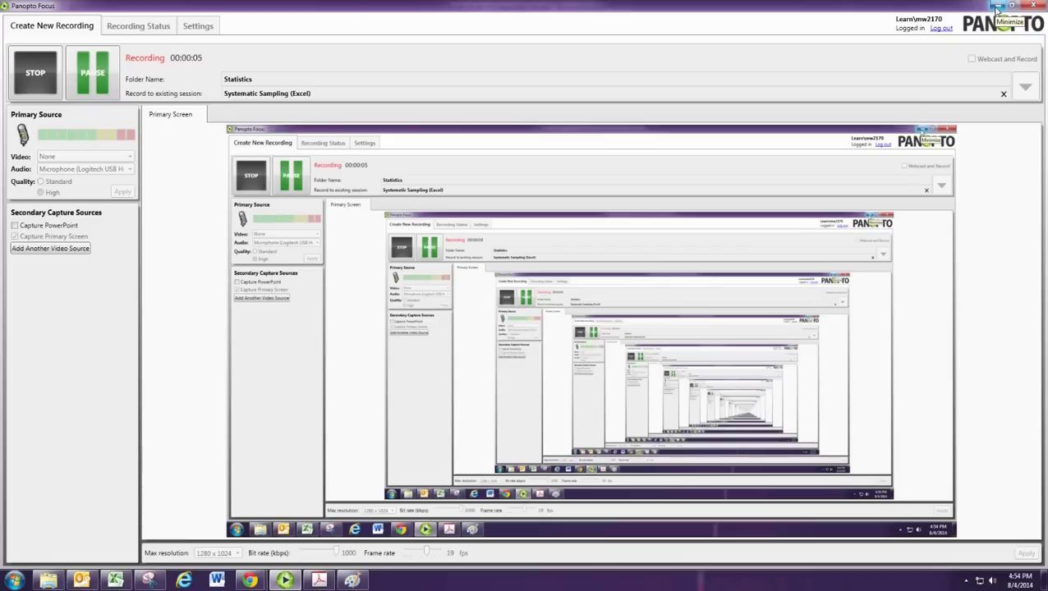
Minimize the Panopto Focus recorder so the Roster (3).xls workbook is visible
click(995, 7)
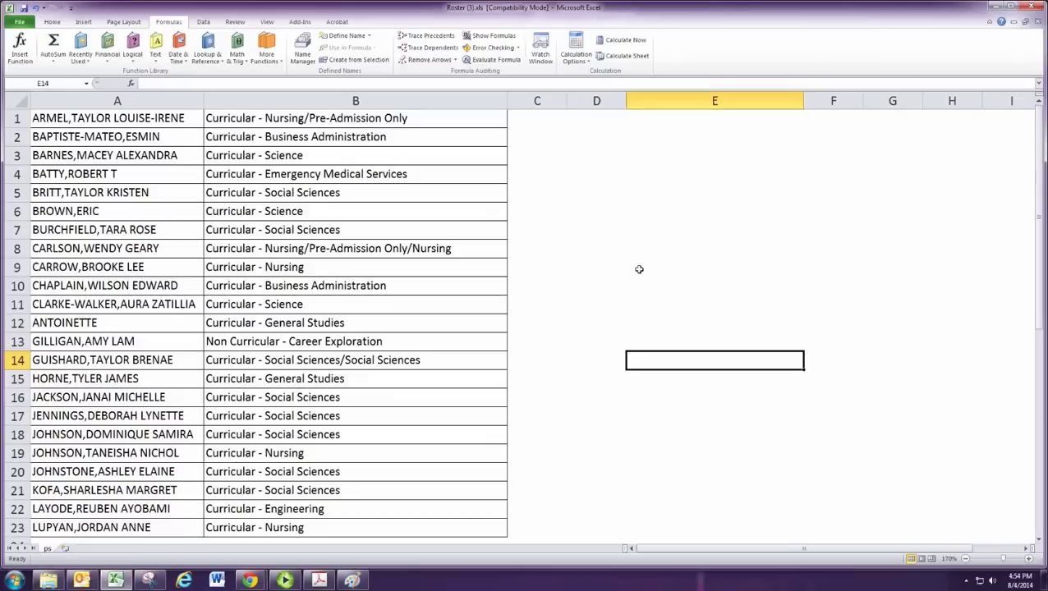
click(596, 121)
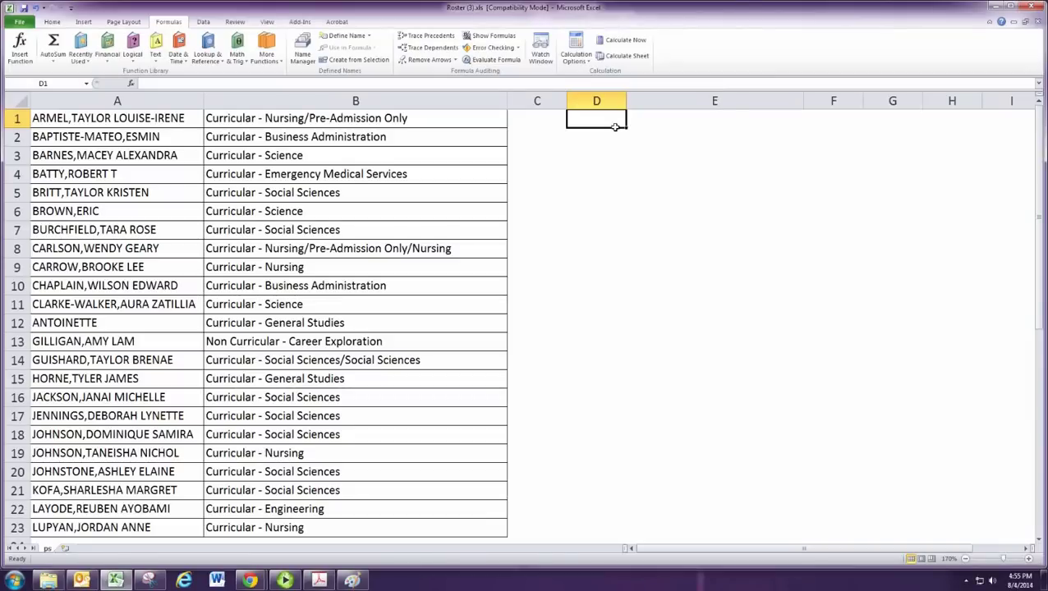
Enter 'Sample Size' in D1 and 4 in E1, then autofit column D
text(Sample s)
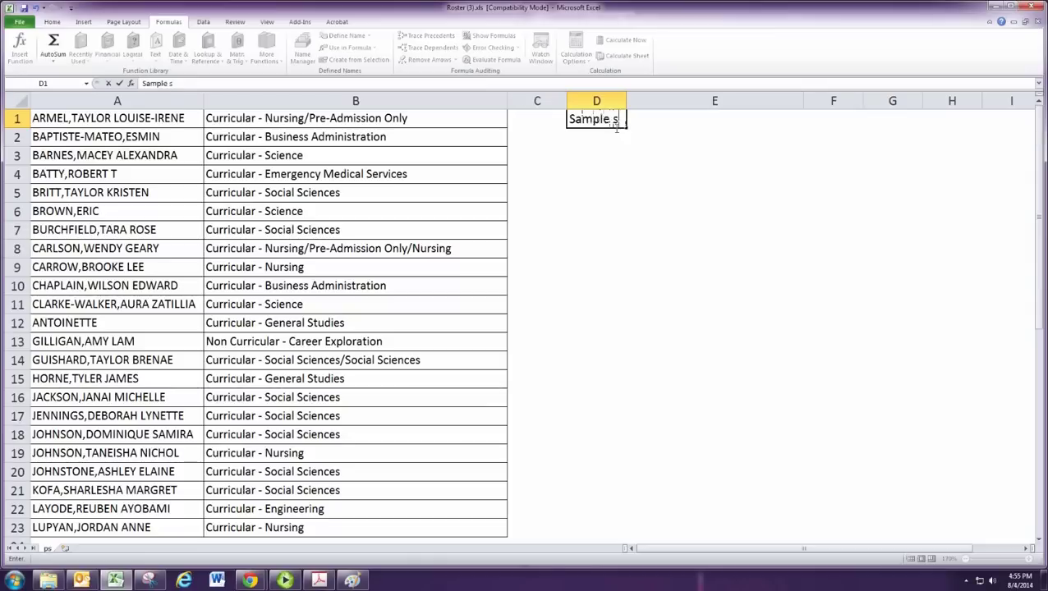
text(i)
key(BackSpace)
key(BackSpace)
text(Size)
key(Tab)
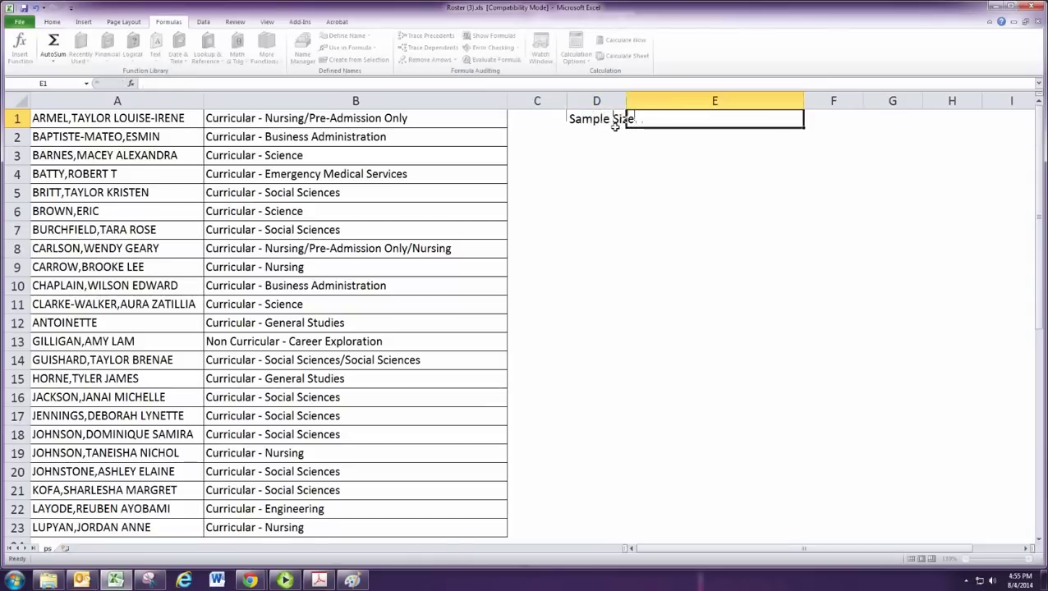
text(4)
key(Return)
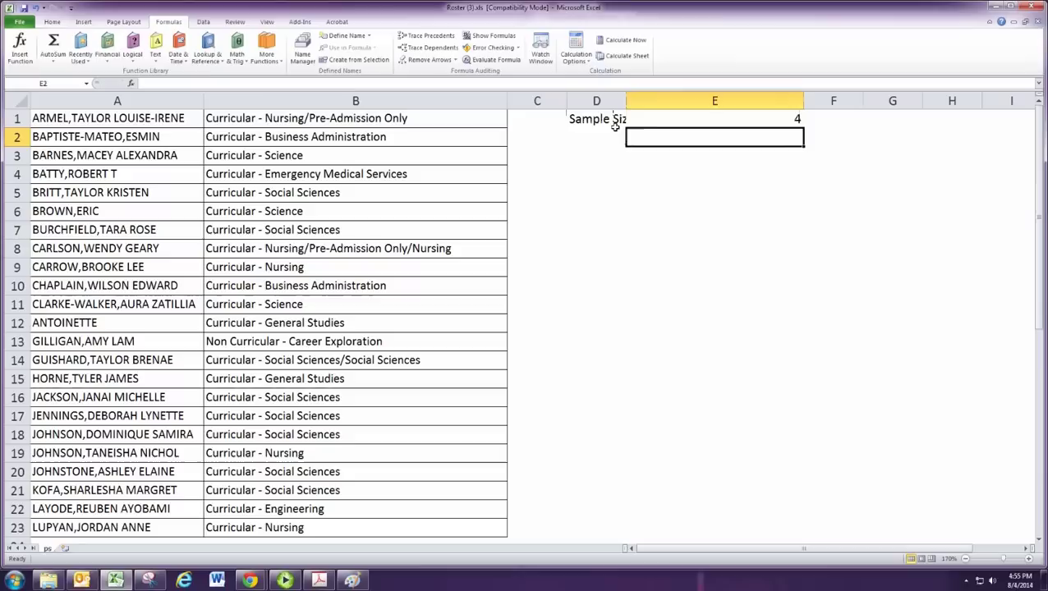
click(612, 136)
double_click(631, 103)
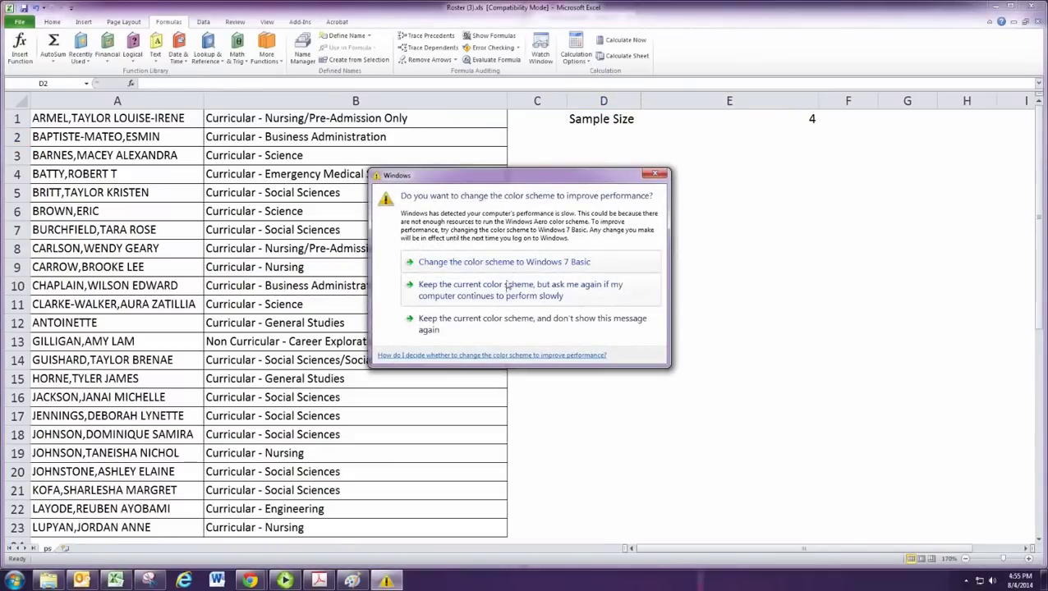
Dismiss the Windows colour-scheme prompt and switch back to the Excel roster
click(505, 262)
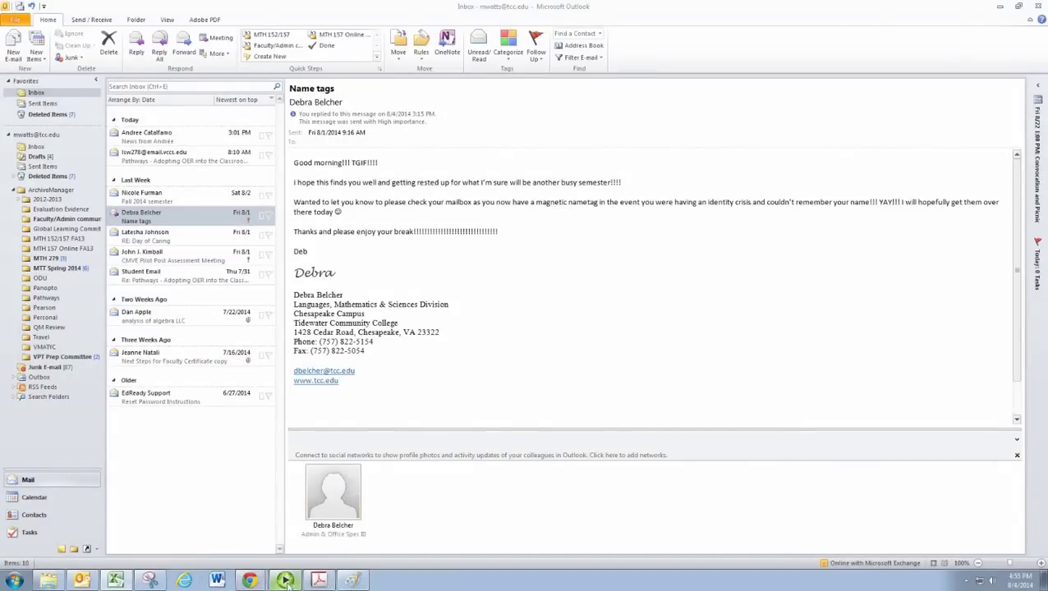
click(289, 550)
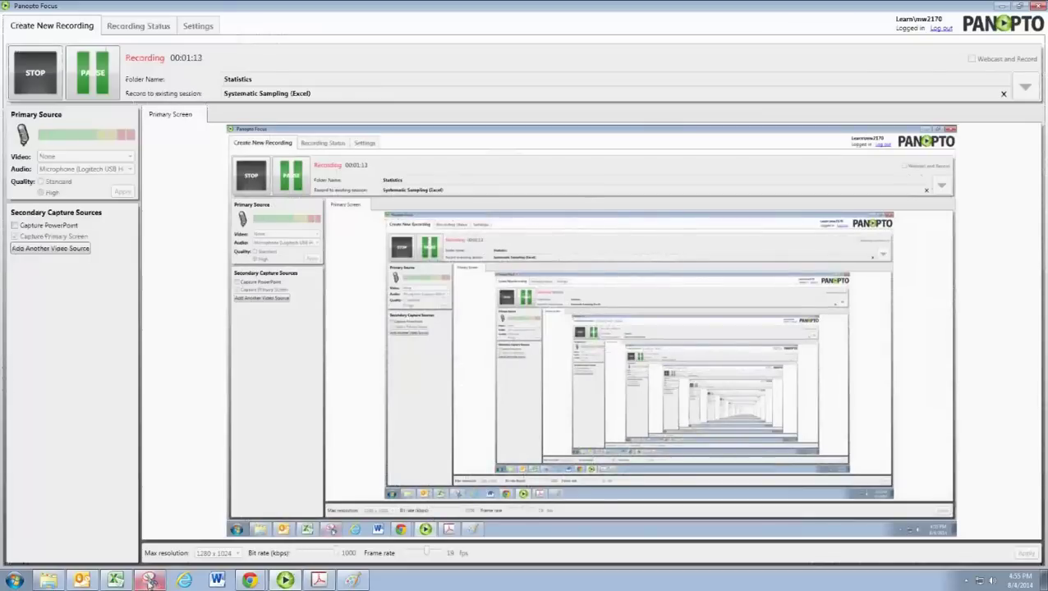
click(115, 580)
Resize column E and enter 'Population Size' with 23 in D2:E2, widening column D
click(729, 100)
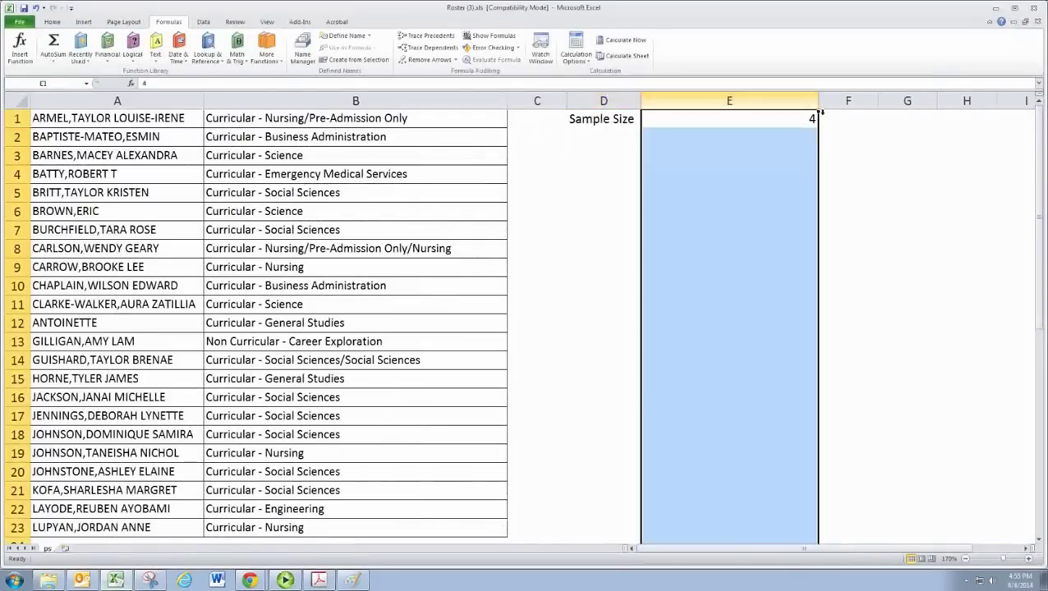
double_click(817, 100)
drag(654, 100, 675, 100)
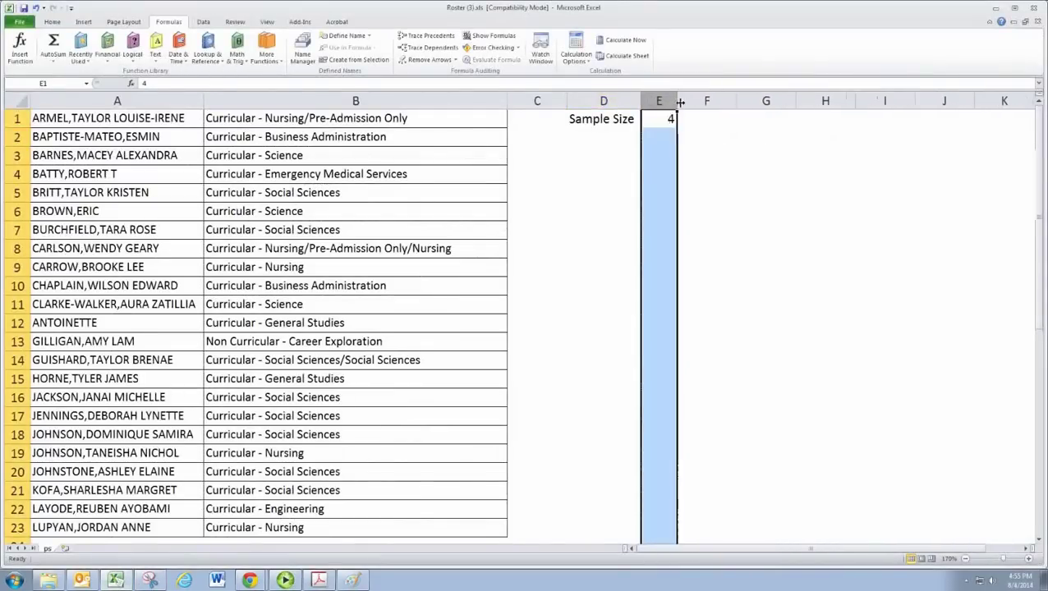
click(603, 137)
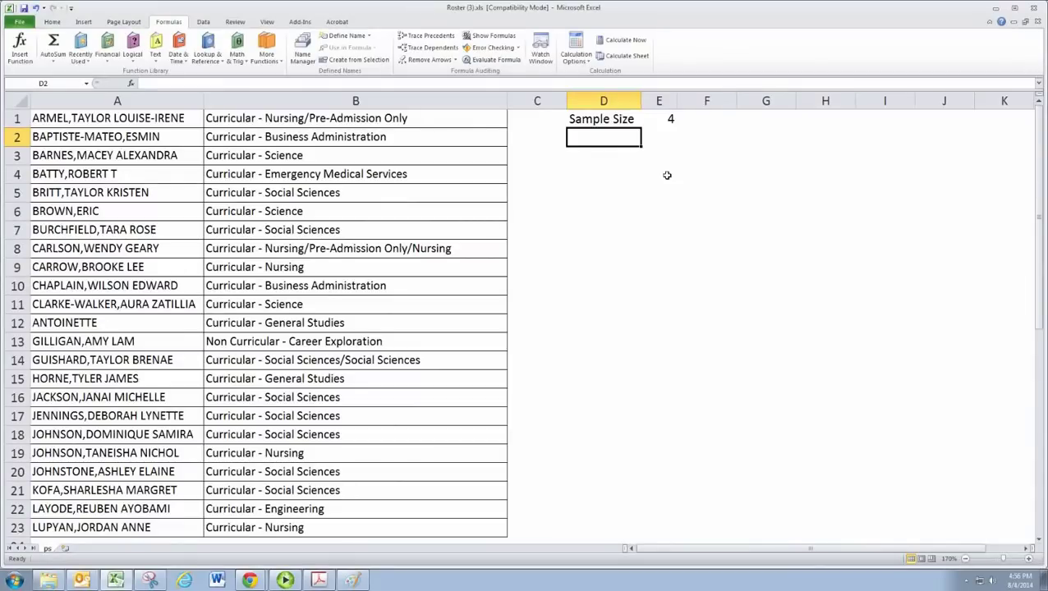
text(Population )
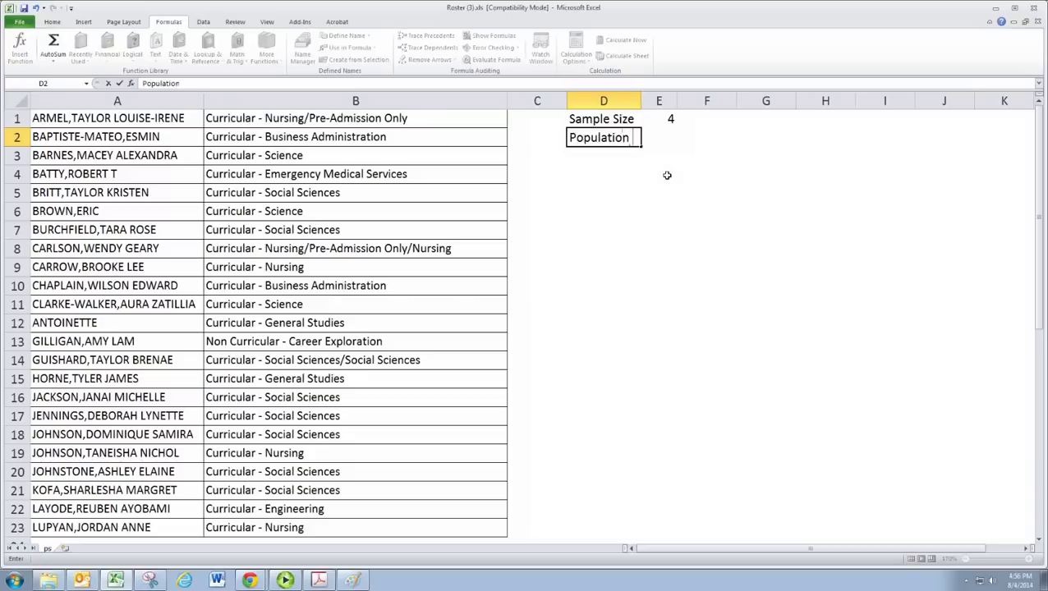
text(Size)
key(Tab)
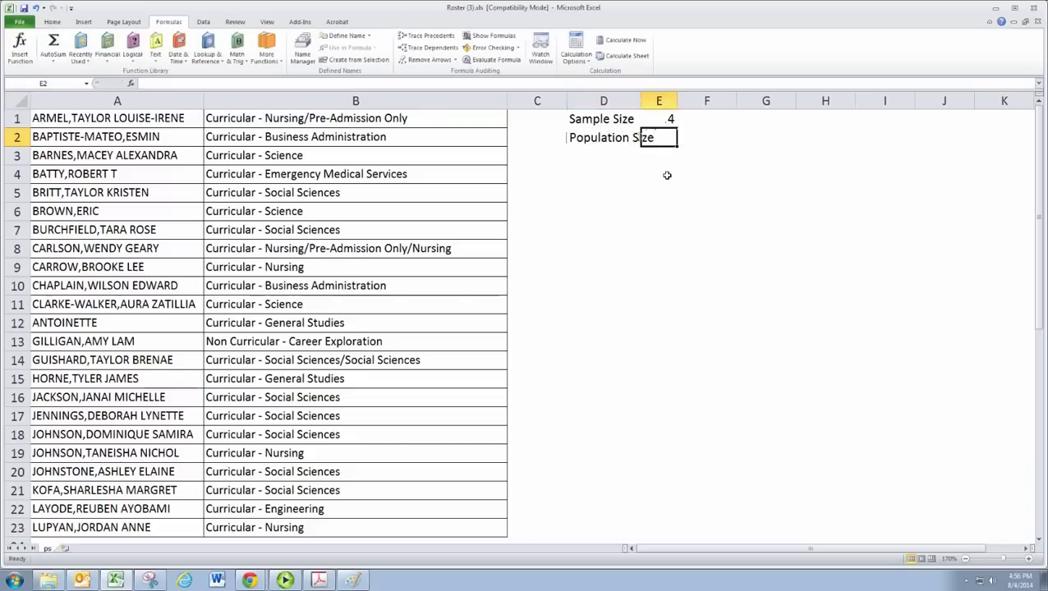
drag(641, 104, 666, 108)
text(2)
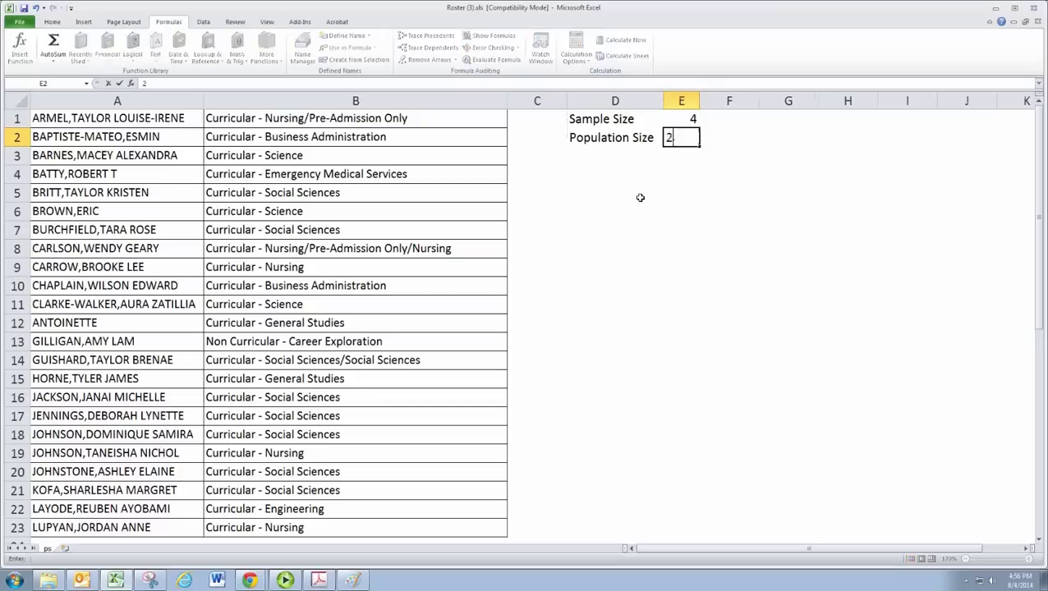
text(3)
key(Return)
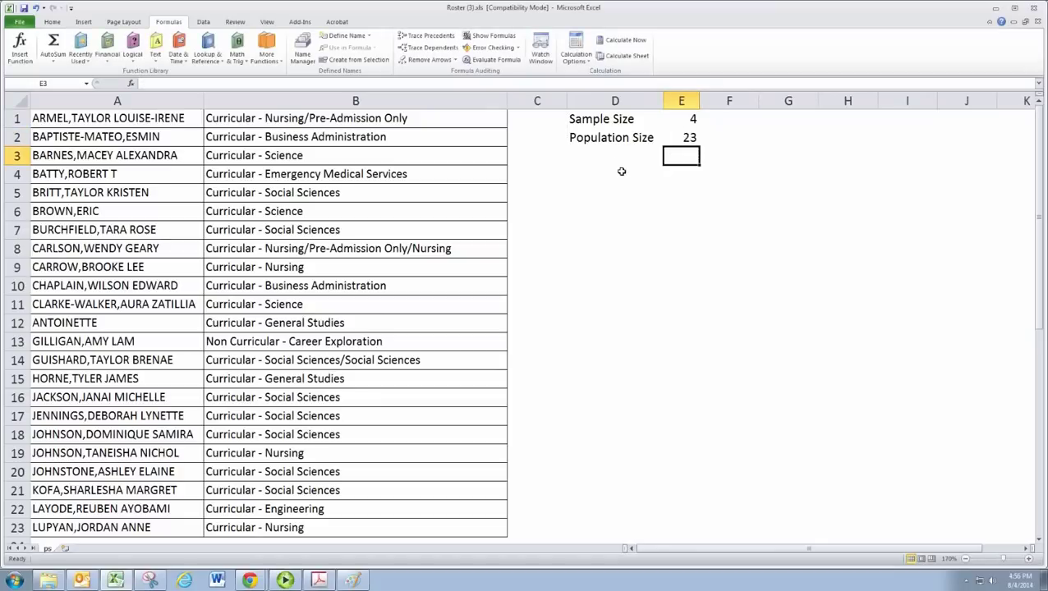
Label cell D3 as 'k'
click(619, 157)
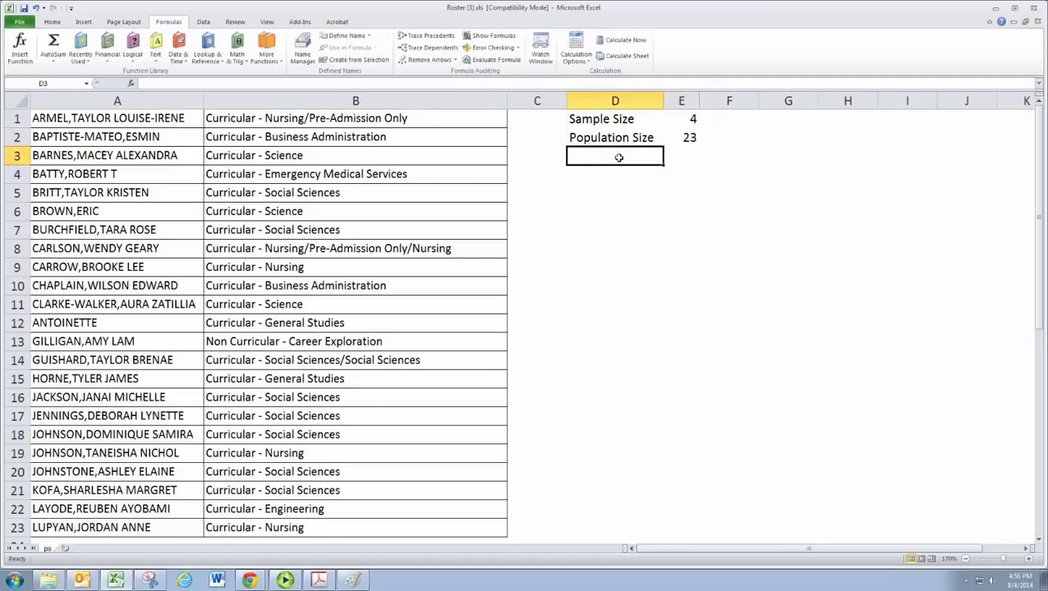
text(k)
key(Return)
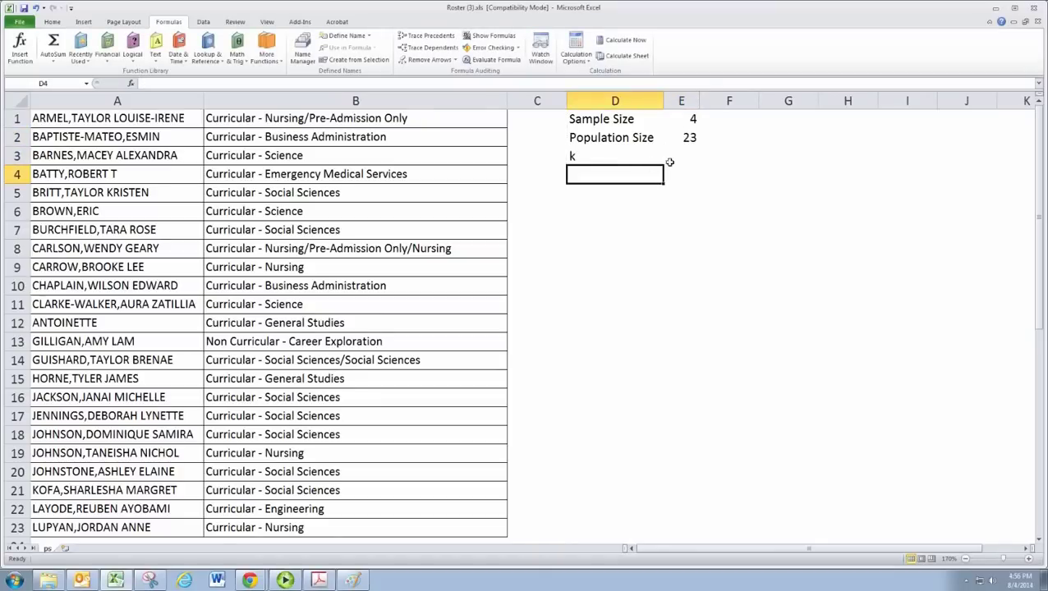
Enter =E2/E1 in E3 so k shows 5.75
click(675, 161)
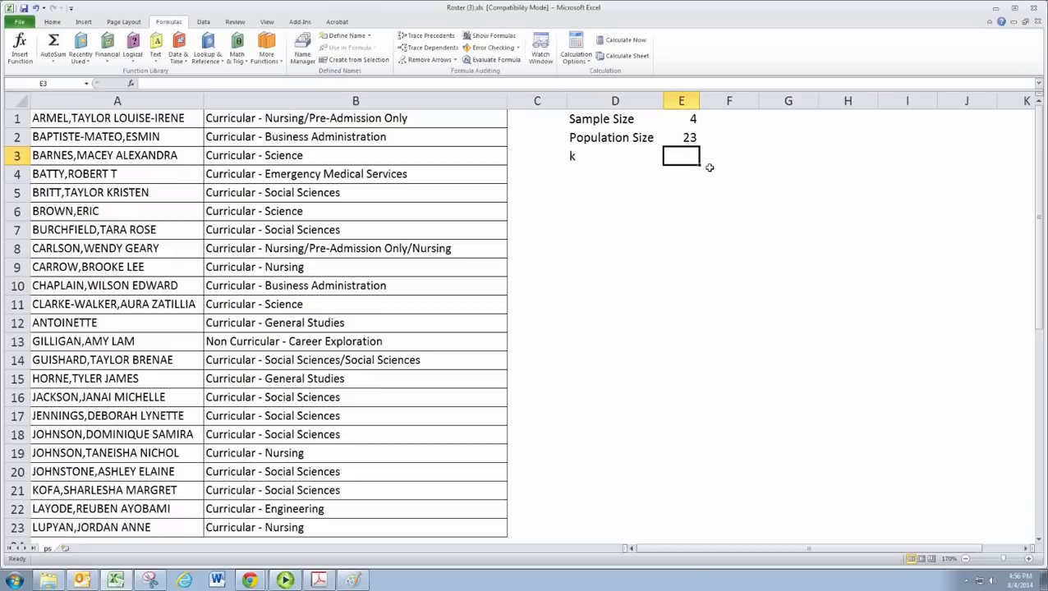
text(=)
key(Up)
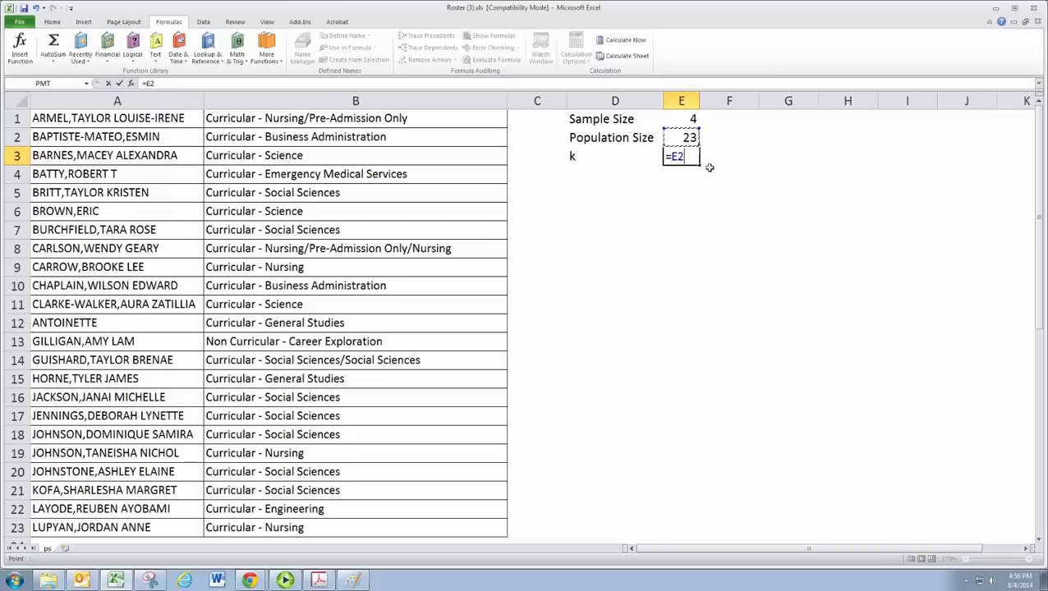
key(BackSpace)
key(BackSpace)
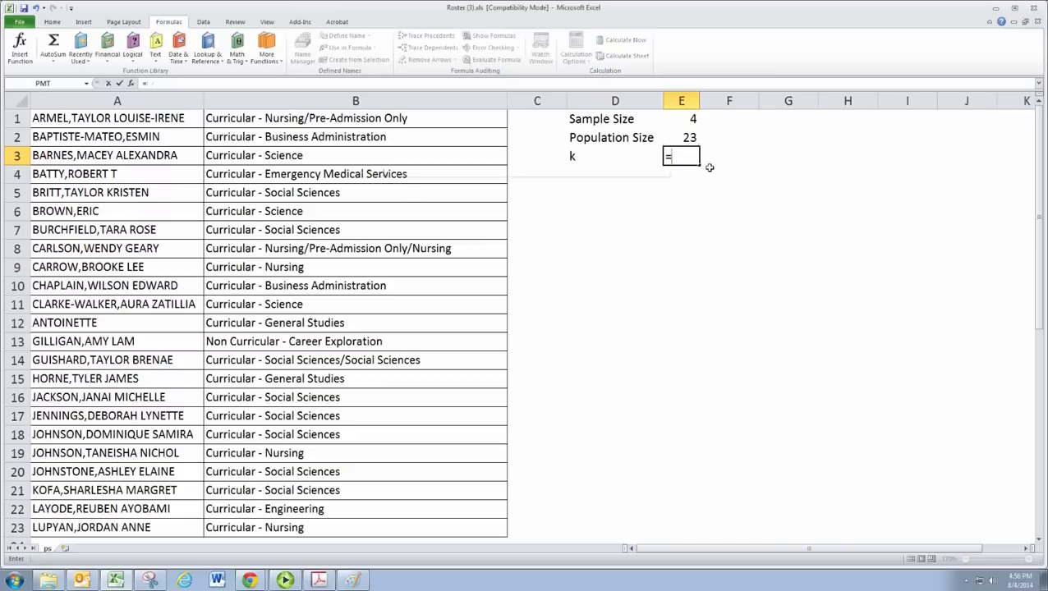
key(Up)
text(/)
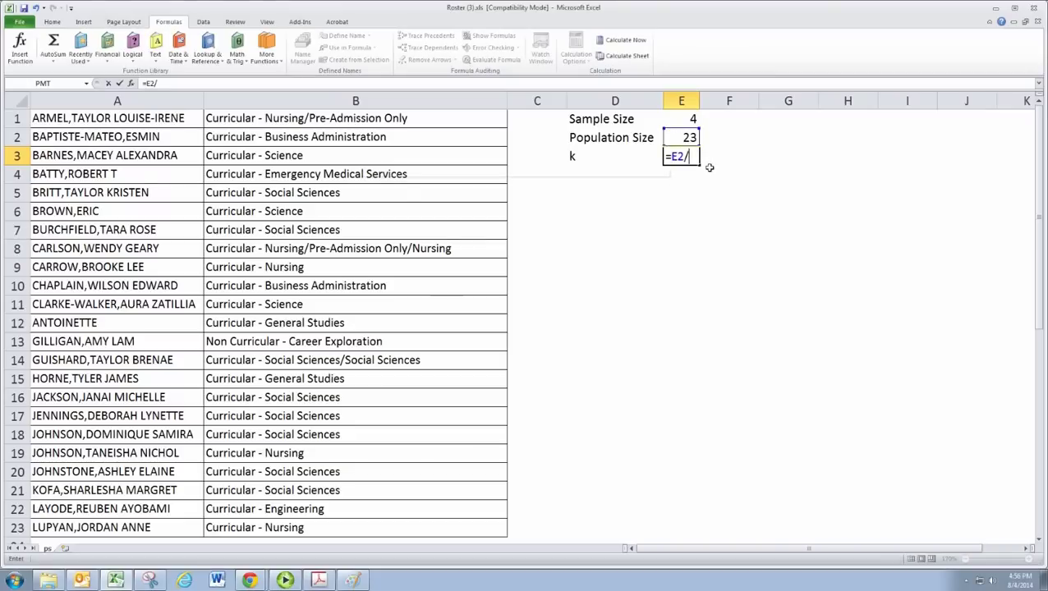
key(Up)
key(Up)
key(Return)
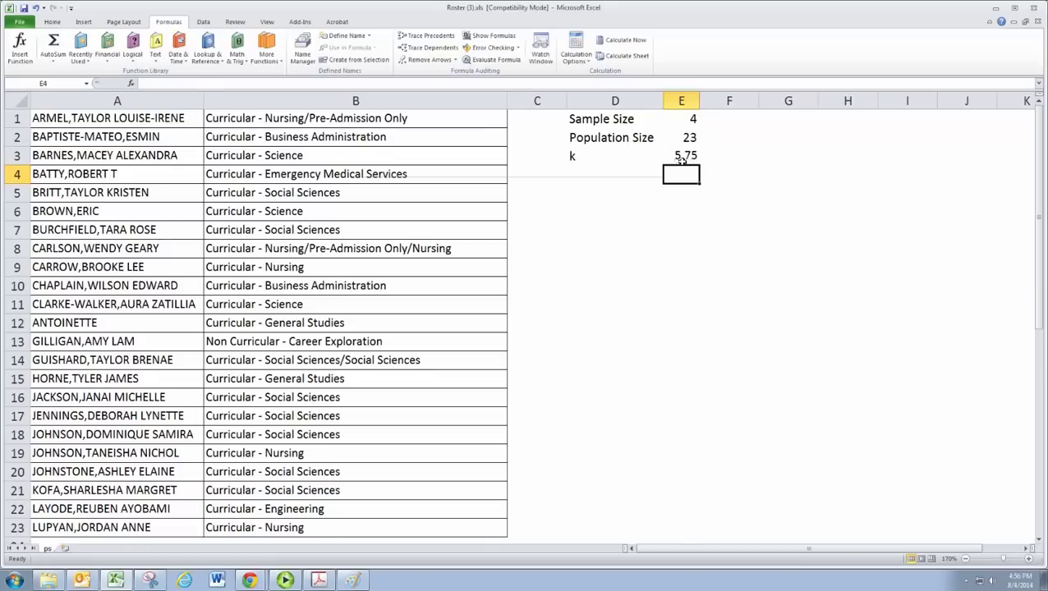
Widen column E so the results fit
click(678, 157)
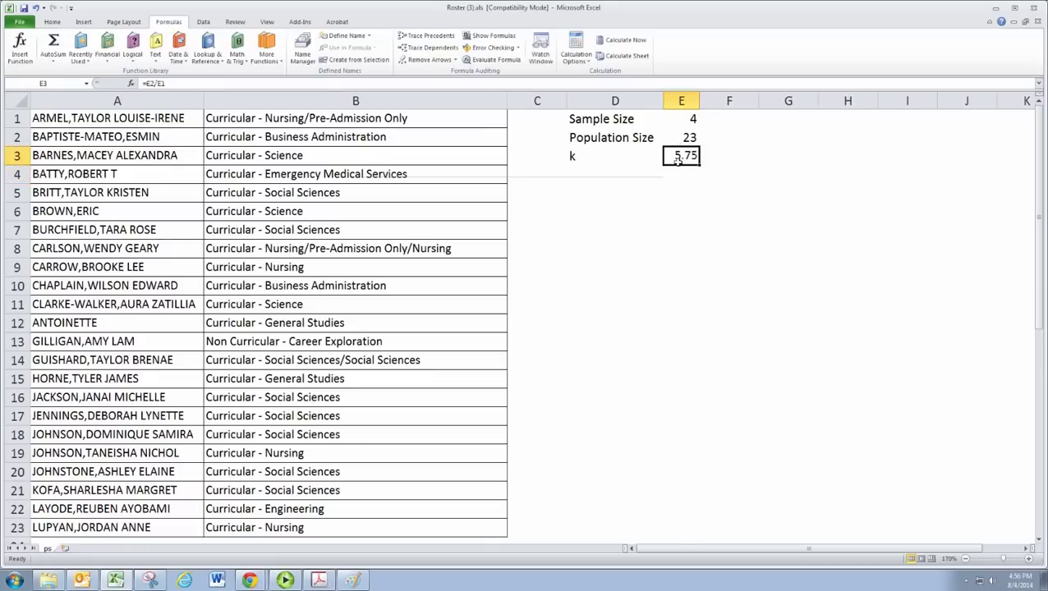
double_click(676, 158)
text(ROUND)
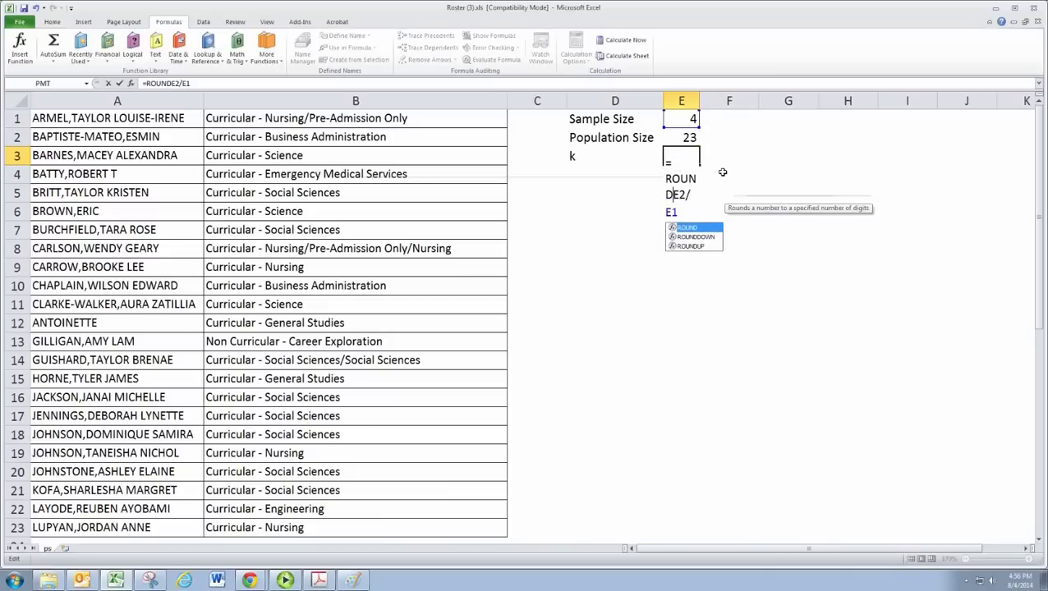
click(730, 100)
drag(701, 106, 759, 107)
Change E3's formula to =ROUNDDOWN(E2/E1,0) so k shows 5
click(711, 157)
double_click(705, 157)
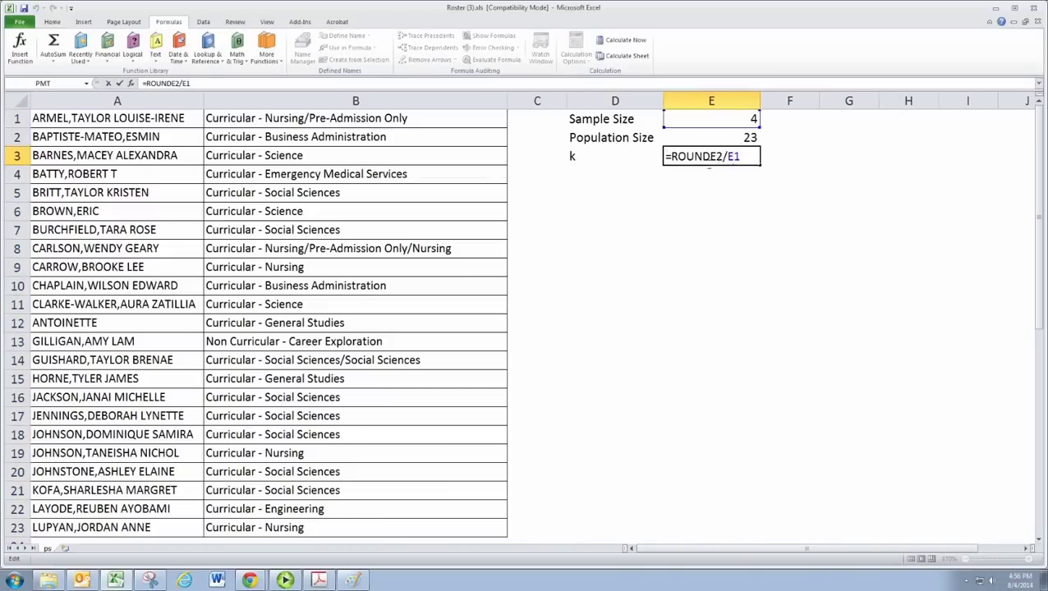
click(711, 157)
text(()
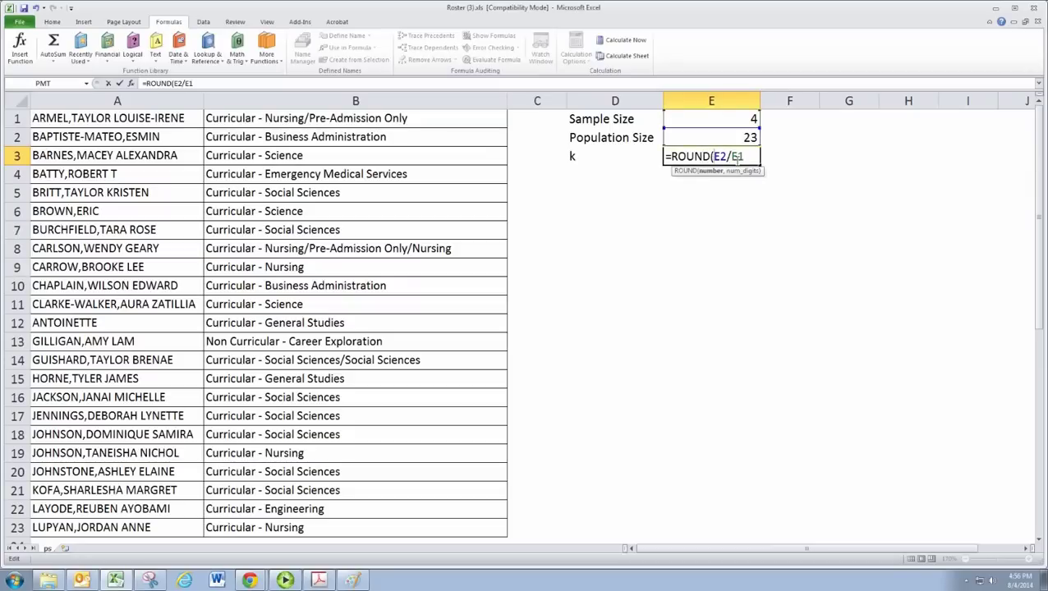
key(BackSpace)
text(D)
key(Tab)
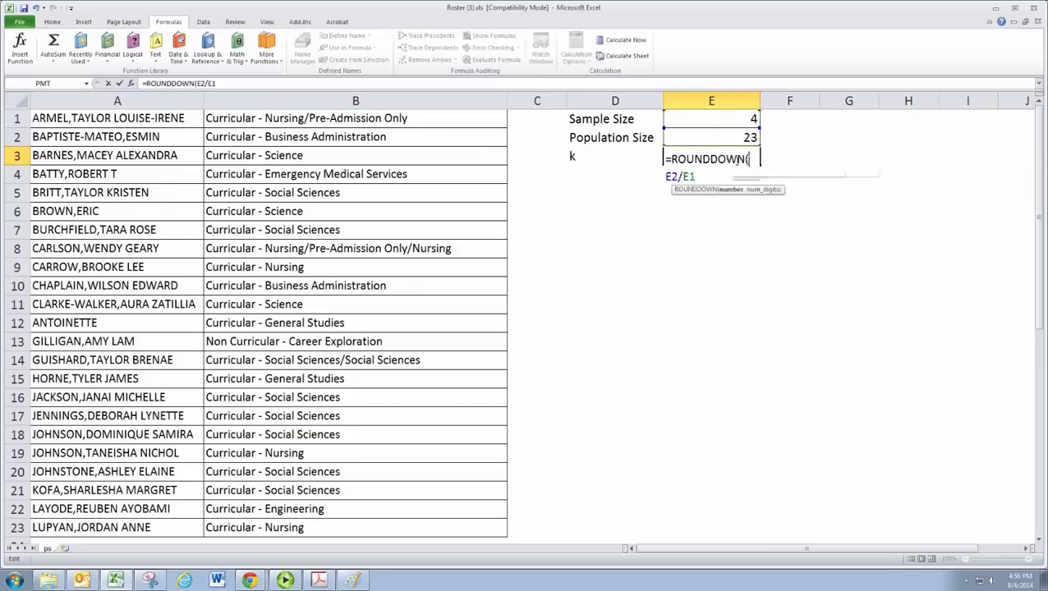
key(Right)
key(Right)
key(Right)
key(Right)
key(Right)
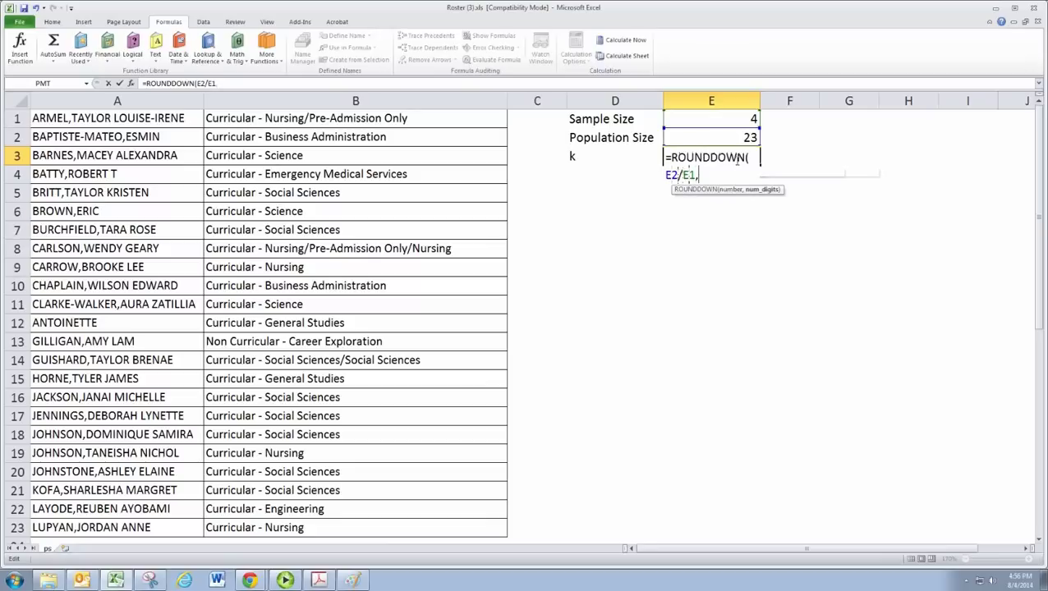
text(,0))
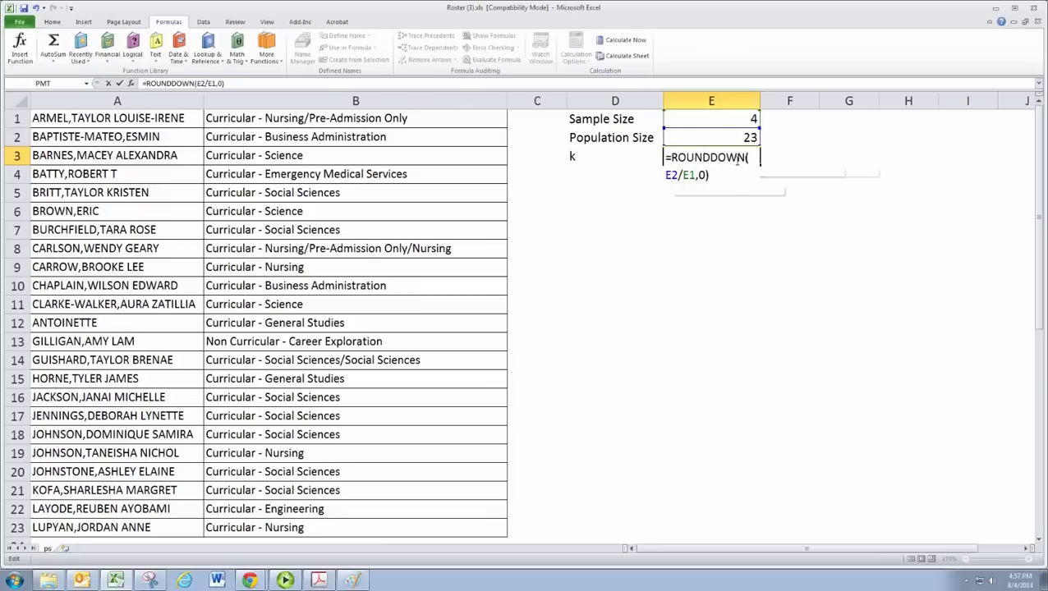
key(Return)
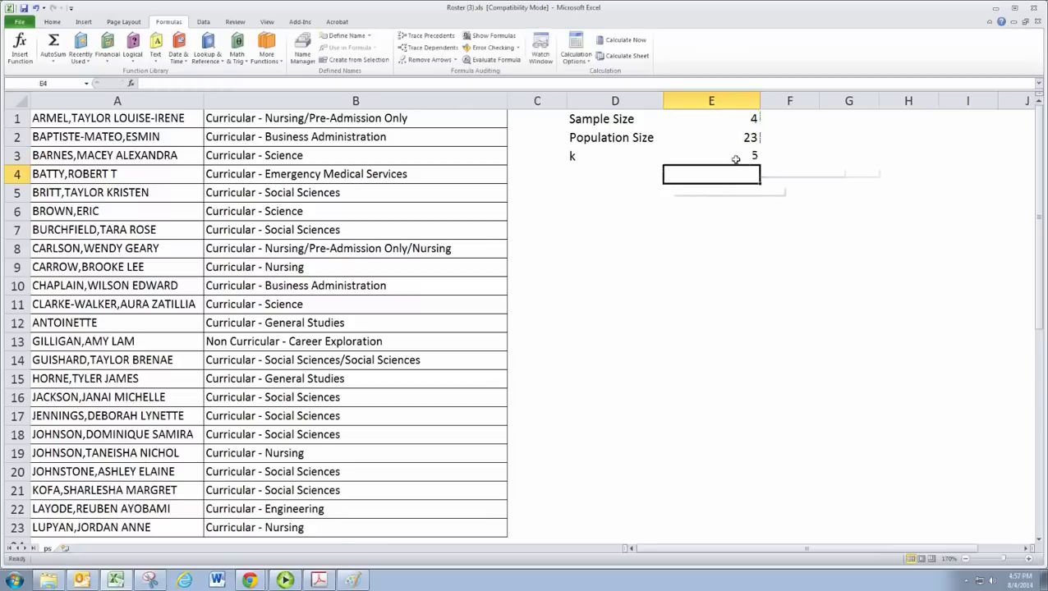
click(736, 159)
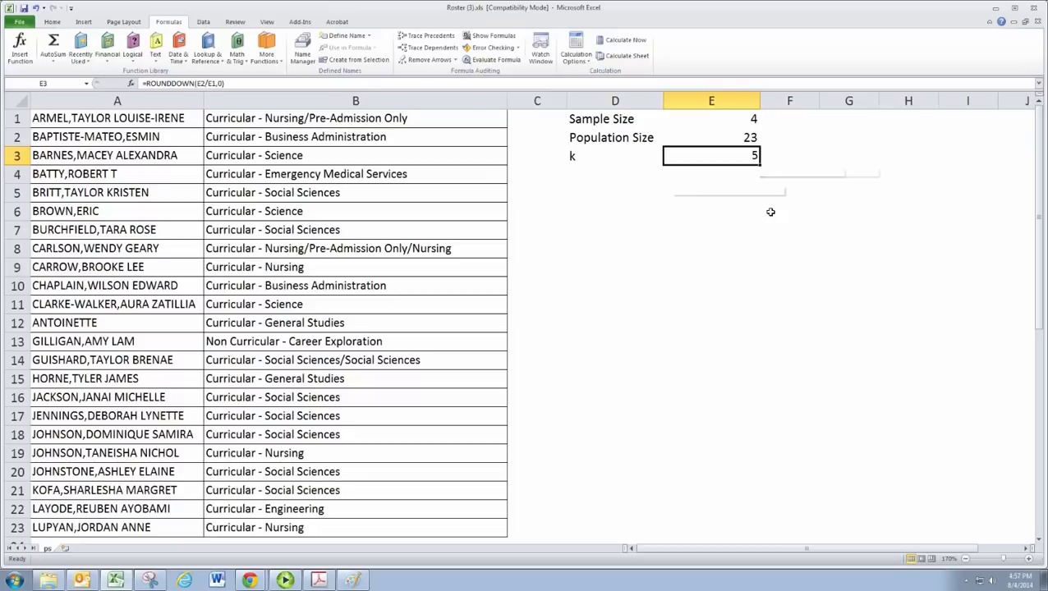
Type the label 'Starting Point' in D4
click(609, 175)
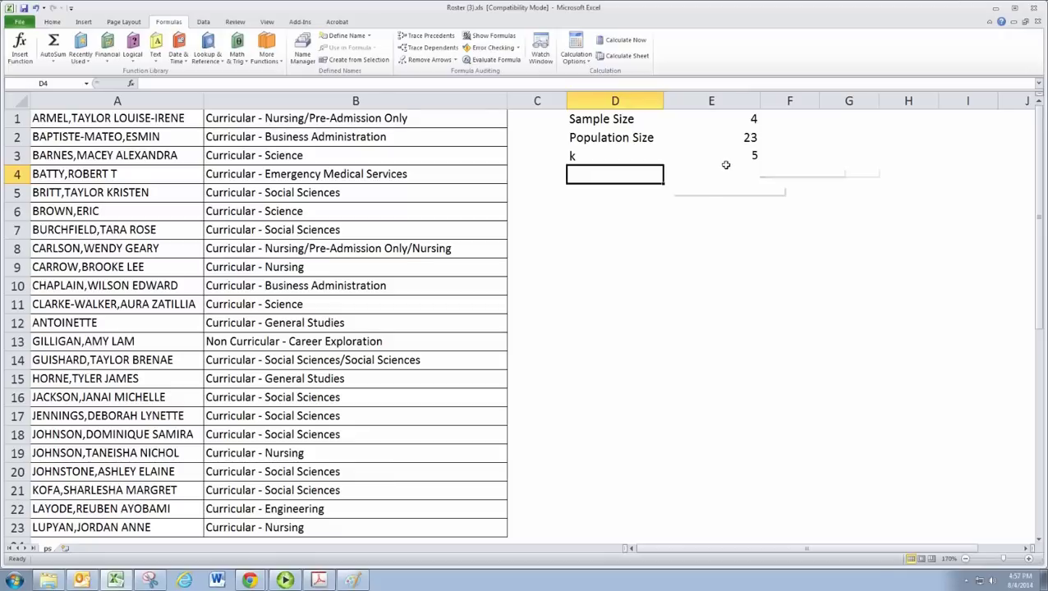
text(Starting Pio)
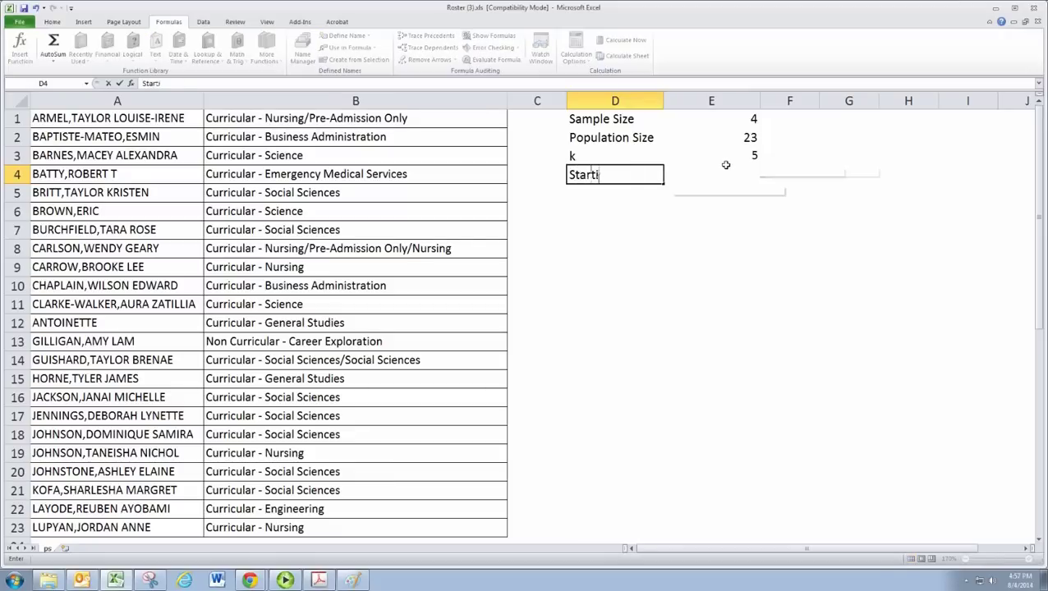
key(BackSpace)
key(BackSpace)
text(oint)
key(Return)
Enter =RANDBETWEEN(1,E3) in E4 as the random starting point
click(725, 165)
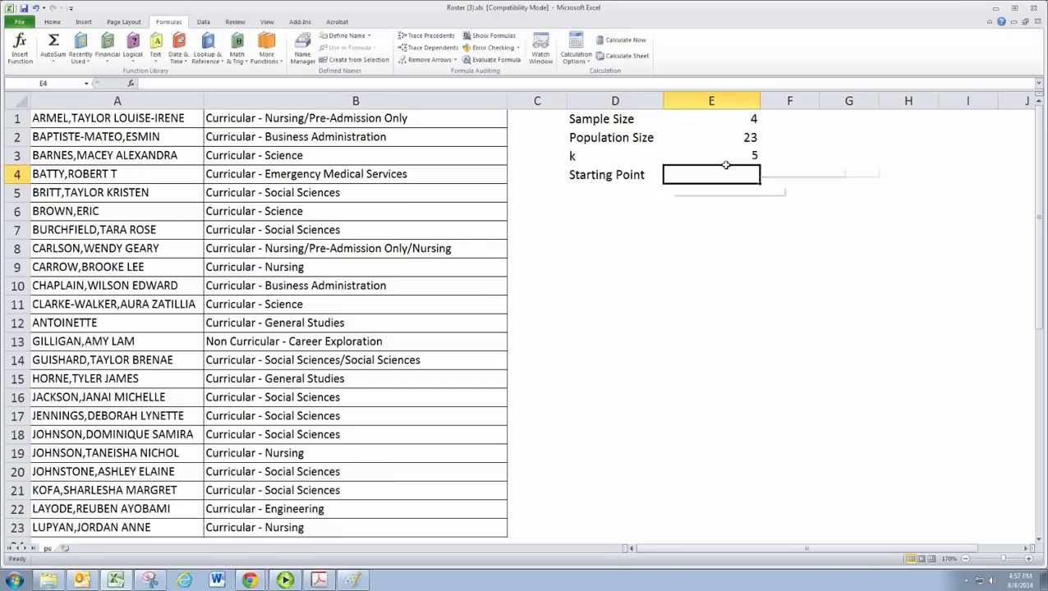
text(=R)
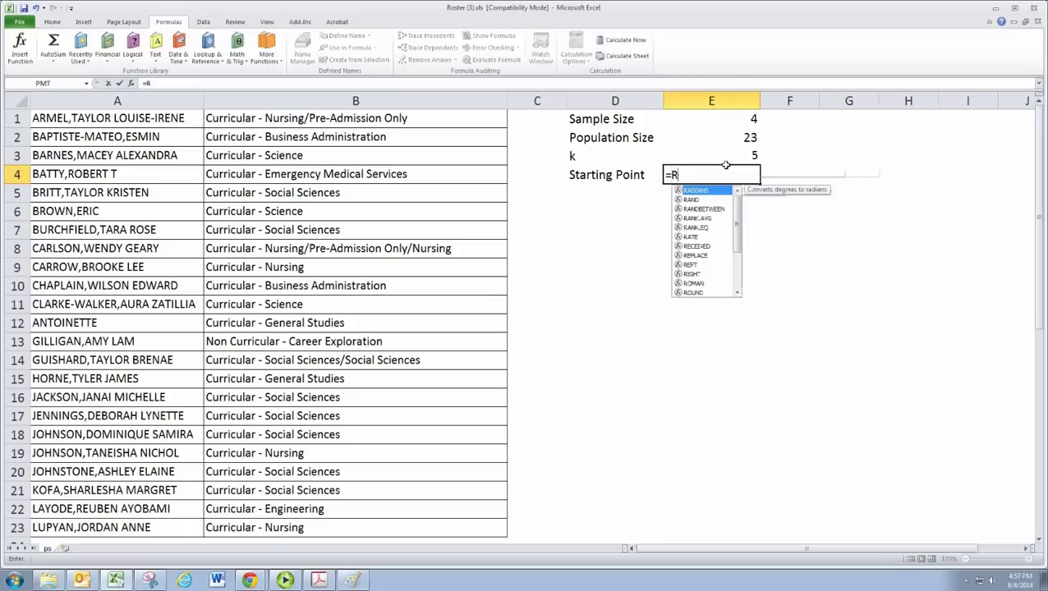
text(AN)
key(Down)
key(Tab)
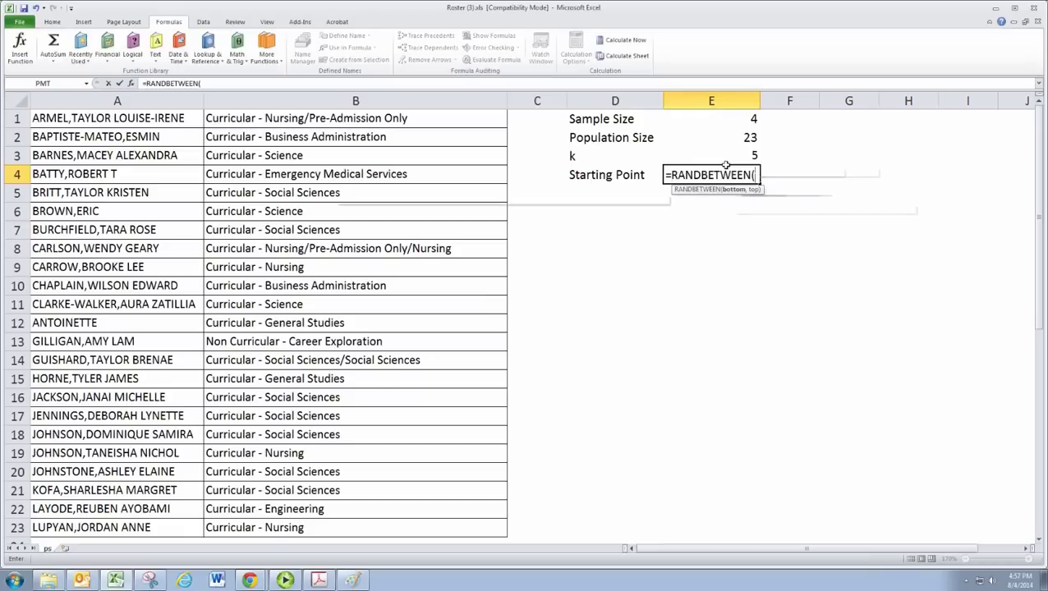
text(1,)
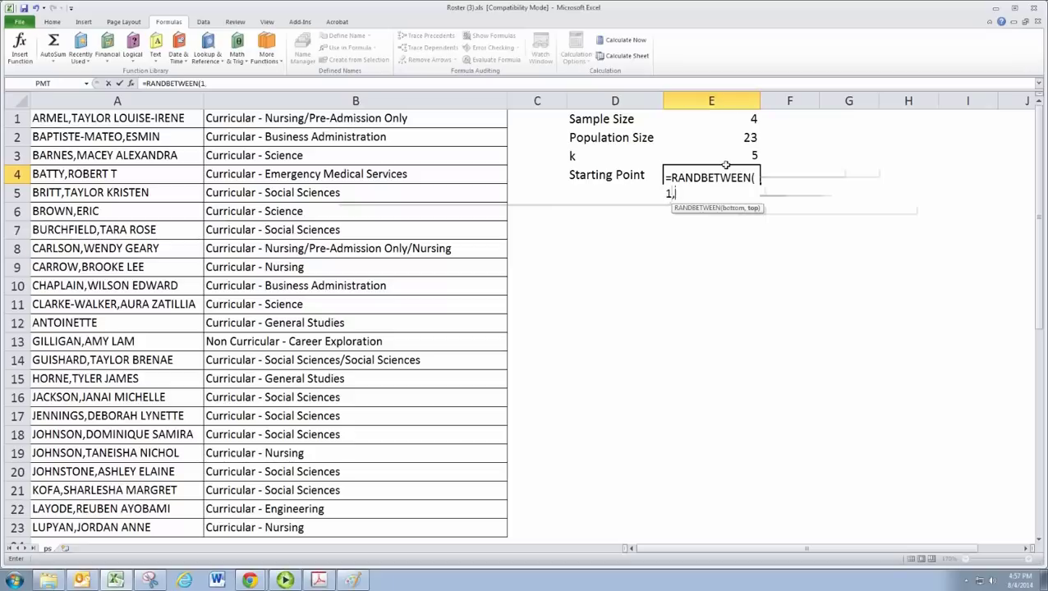
click(727, 156)
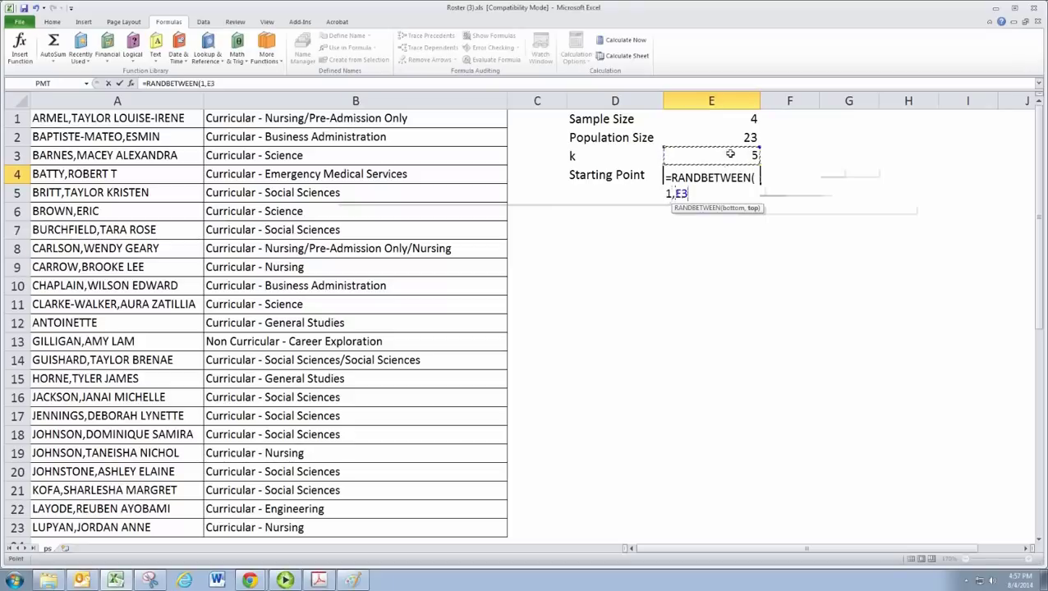
text())
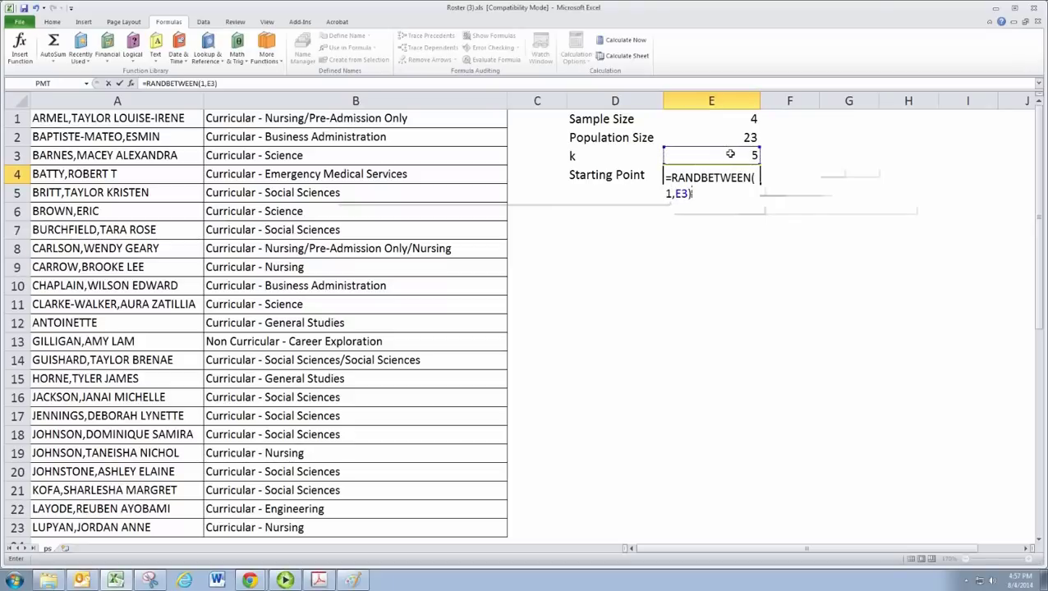
key(Return)
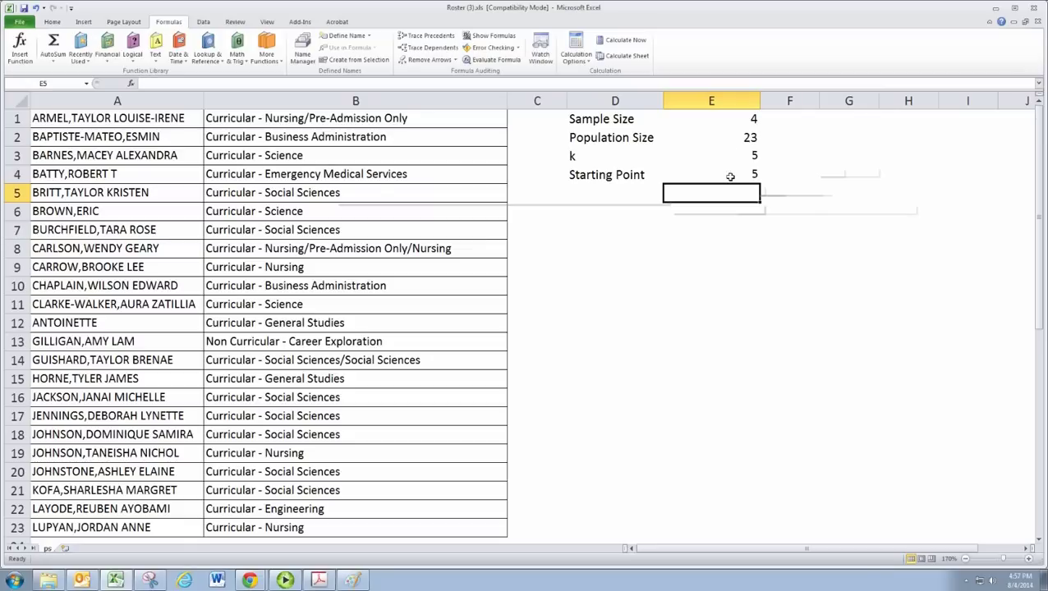
click(730, 176)
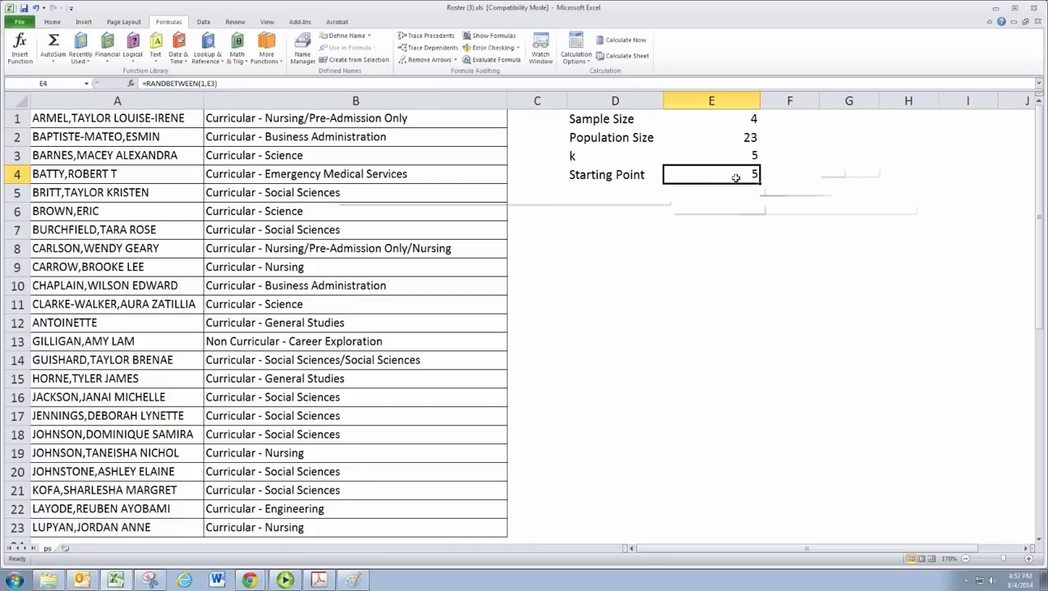
Copy the student name from A5 and paste it into D6
click(76, 196)
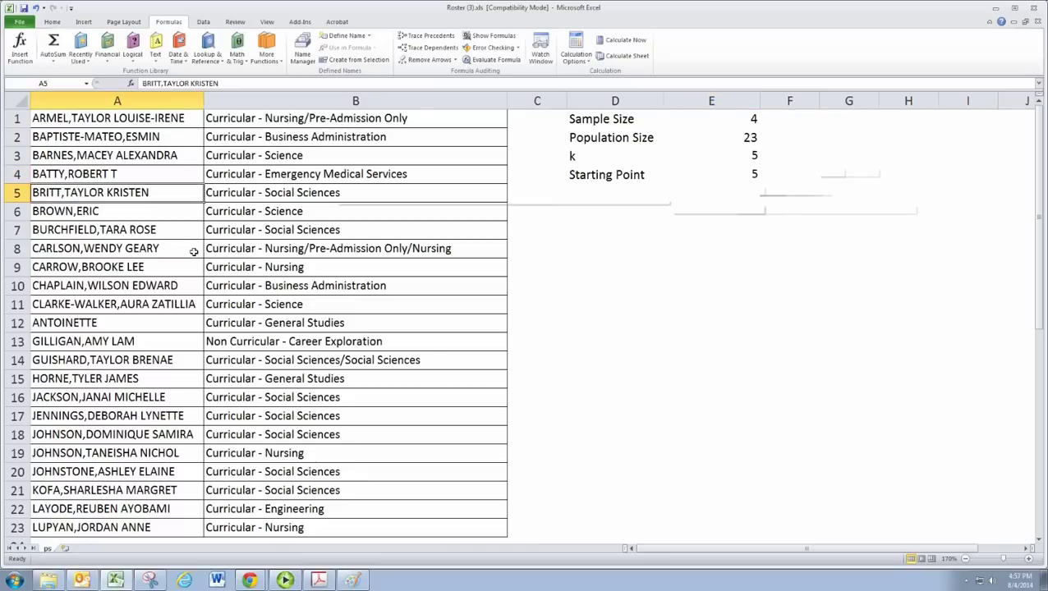
right_click(86, 194)
click(114, 213)
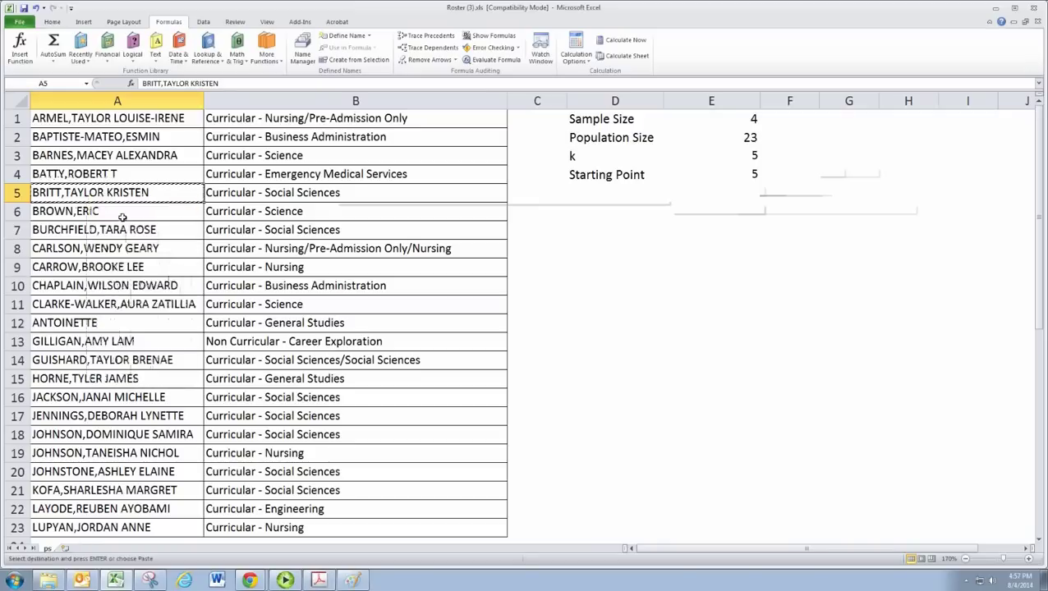
click(626, 213)
right_click(624, 215)
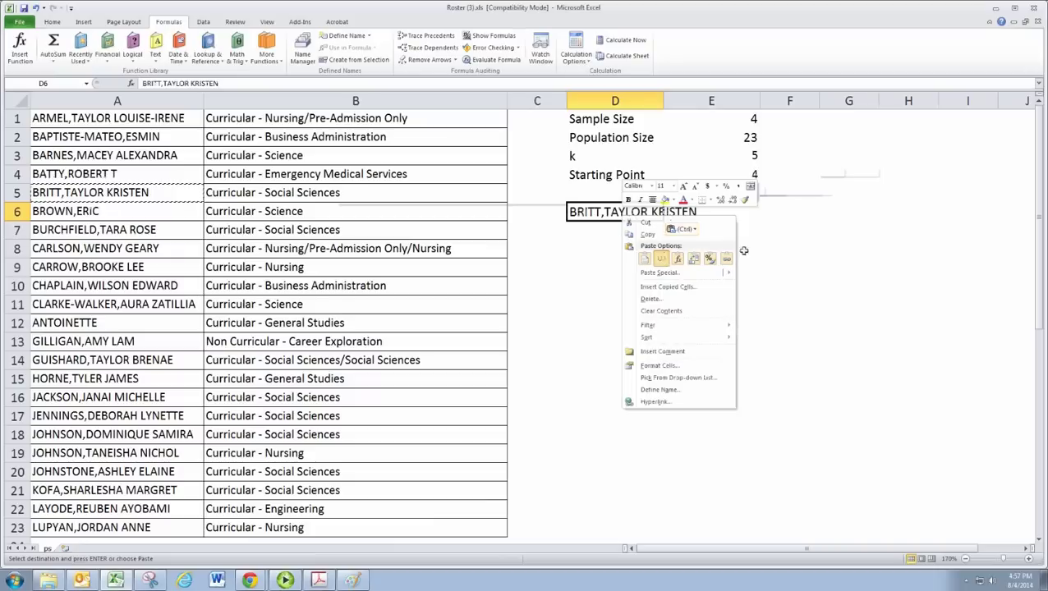
click(662, 259)
click(790, 247)
click(614, 266)
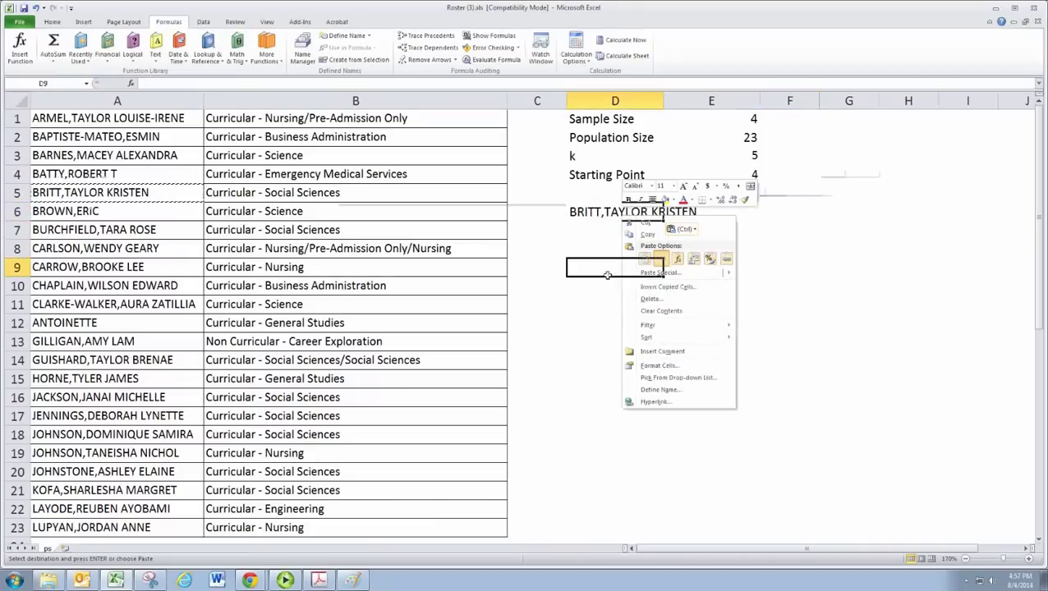
click(607, 229)
click(602, 217)
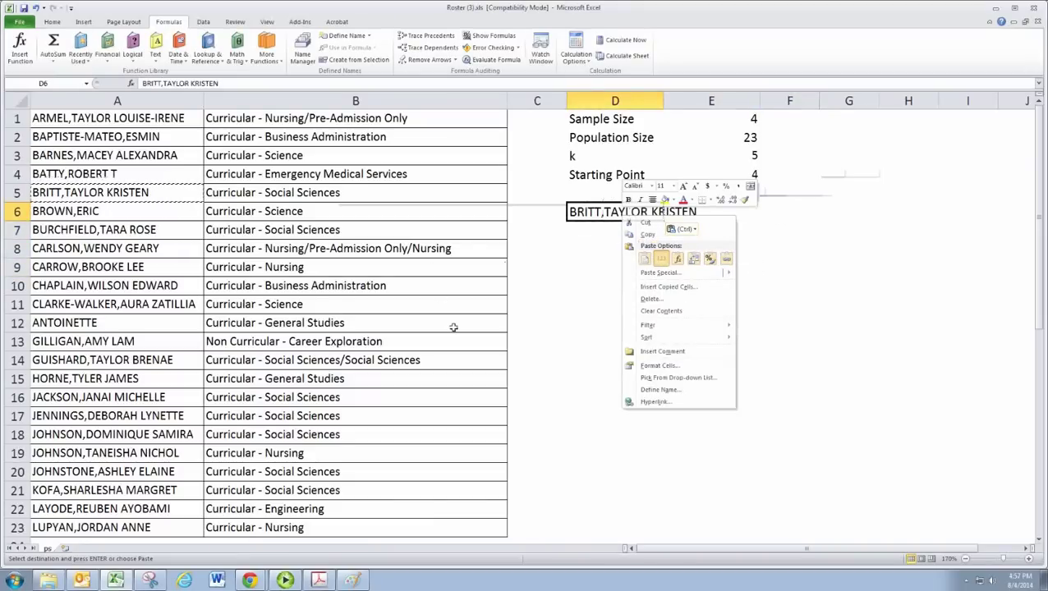
Restore the workbook to full size and fill the A5 name yellow
click(999, 22)
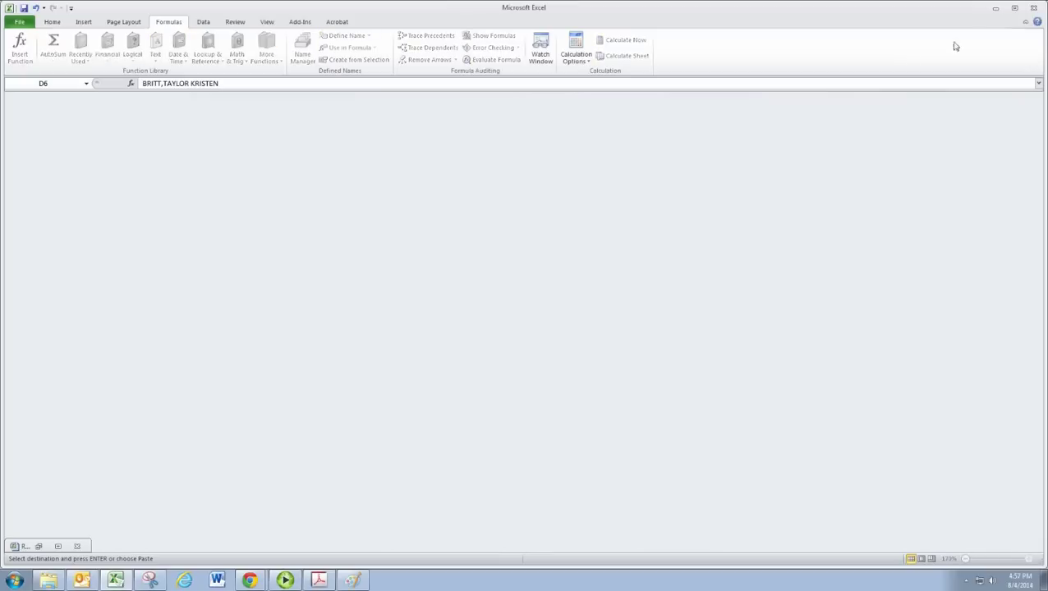
click(38, 546)
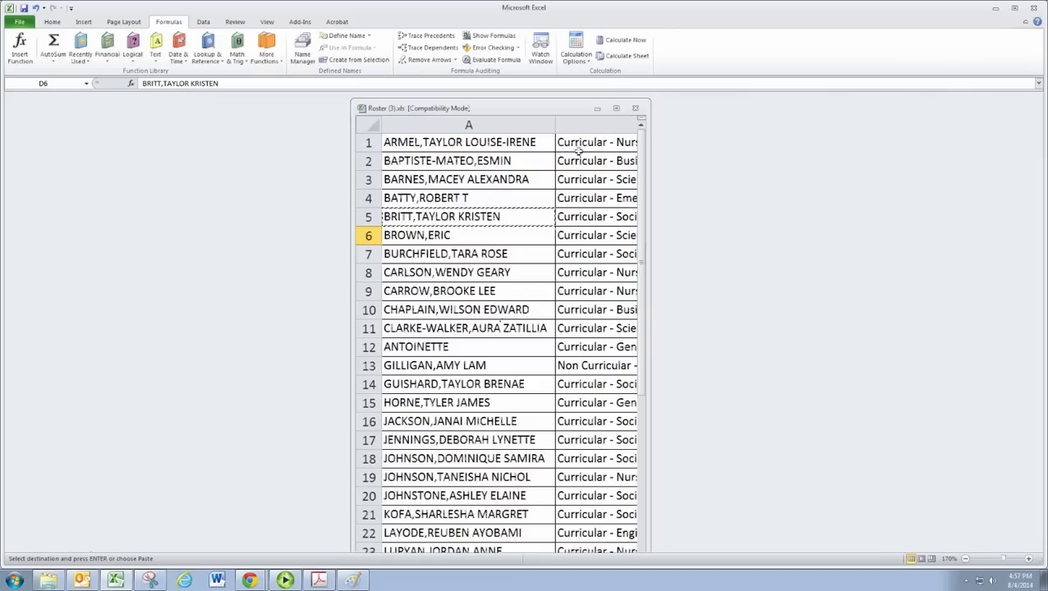
click(617, 103)
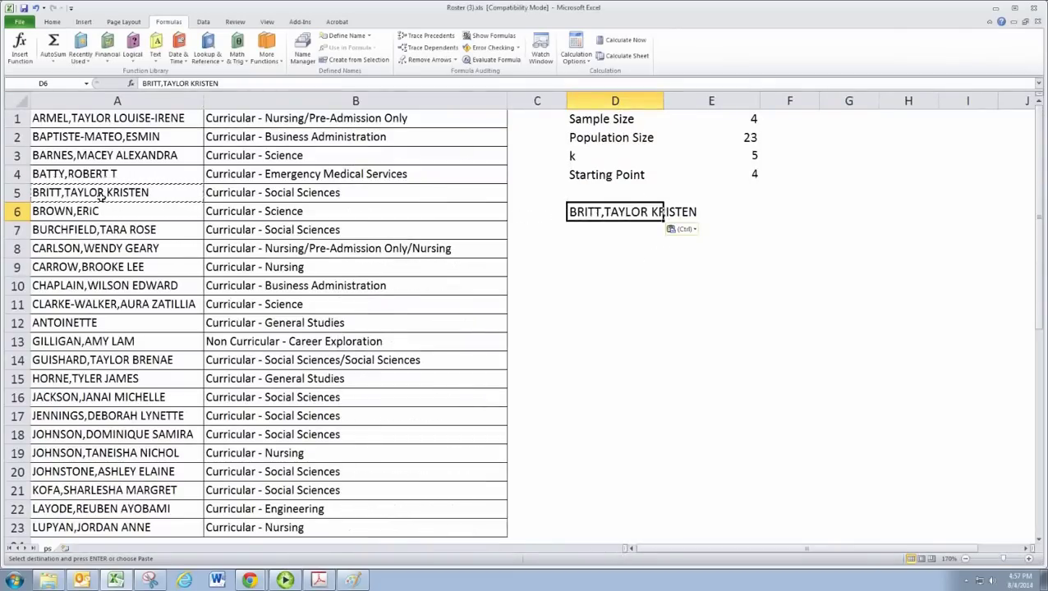
click(136, 192)
click(54, 22)
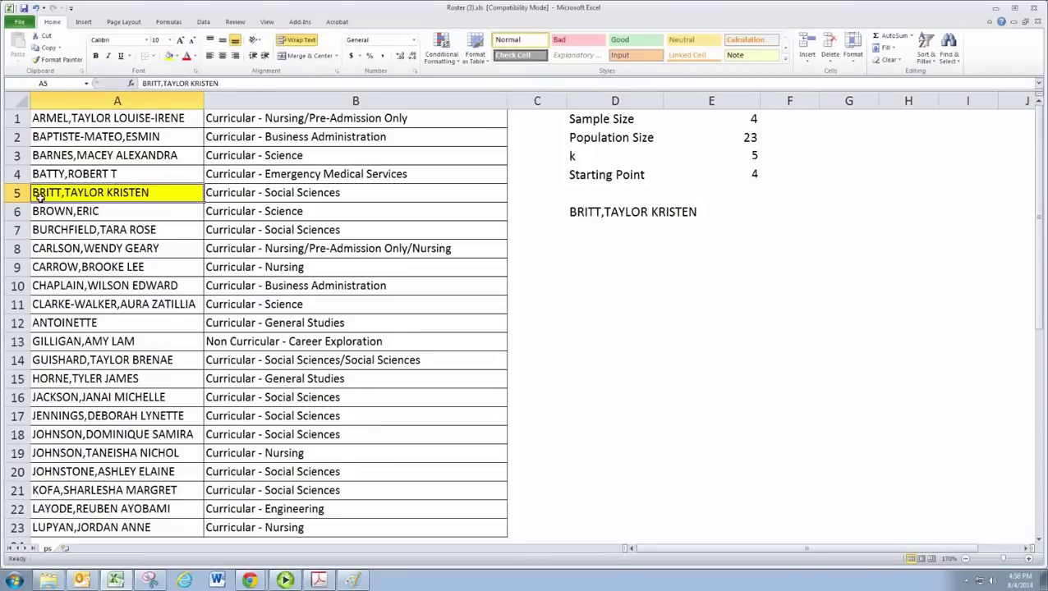
Fill the names in A10, A15 and A20 yellow
click(60, 291)
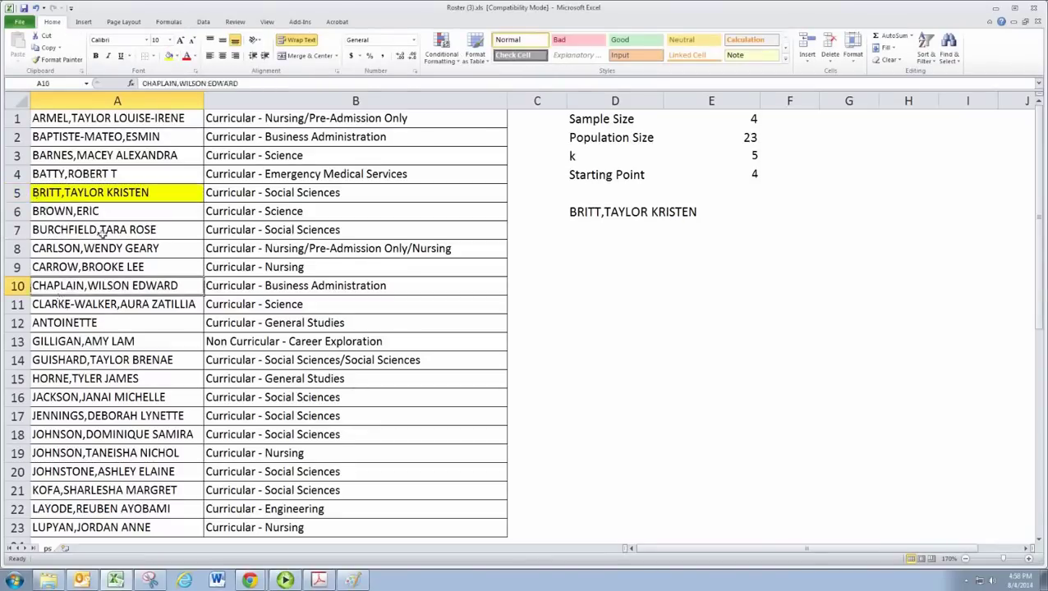
click(170, 56)
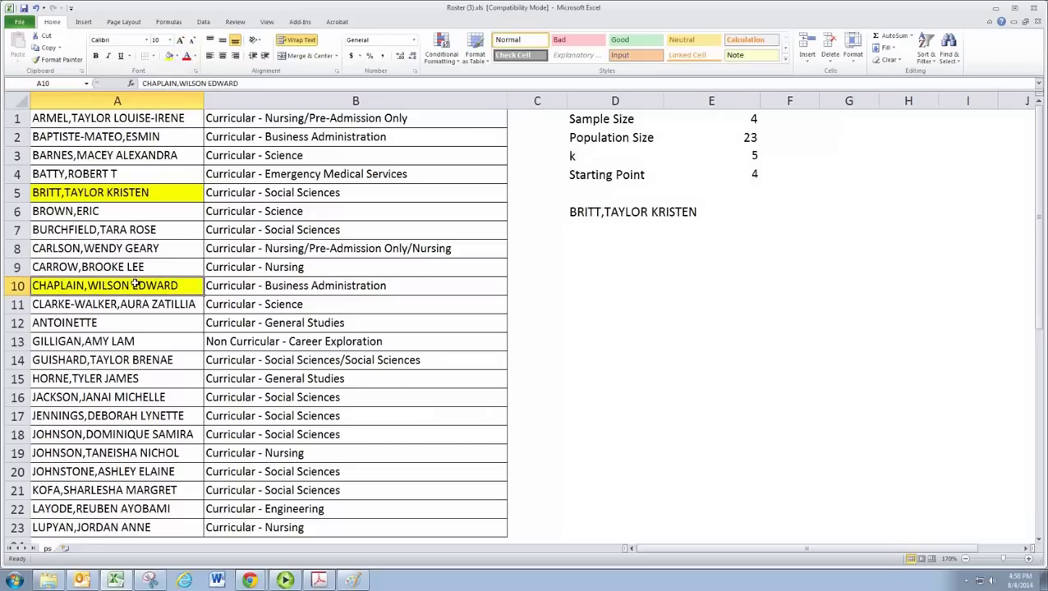
click(87, 384)
click(169, 56)
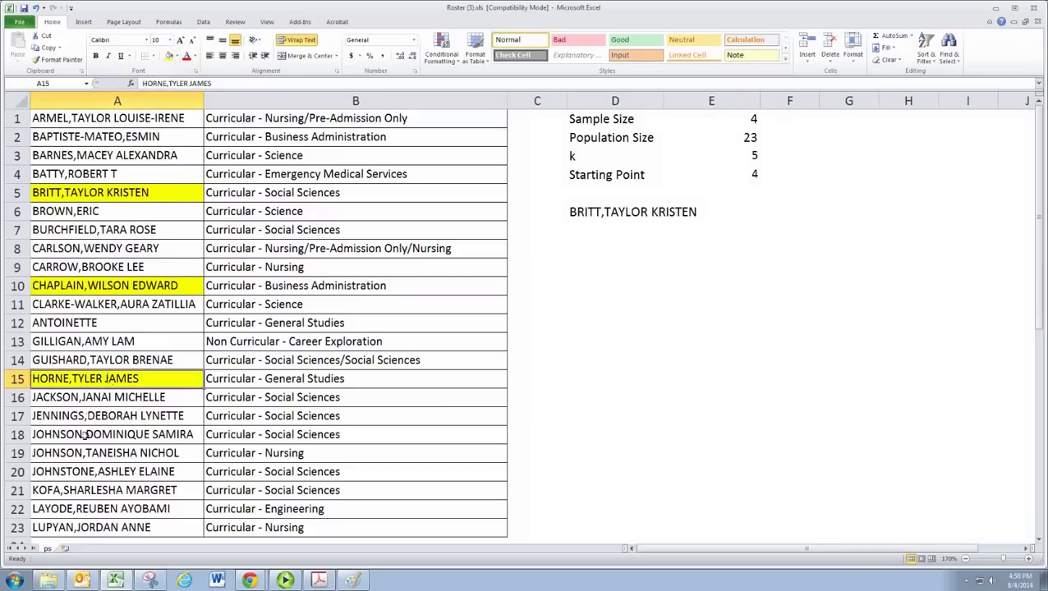
click(70, 471)
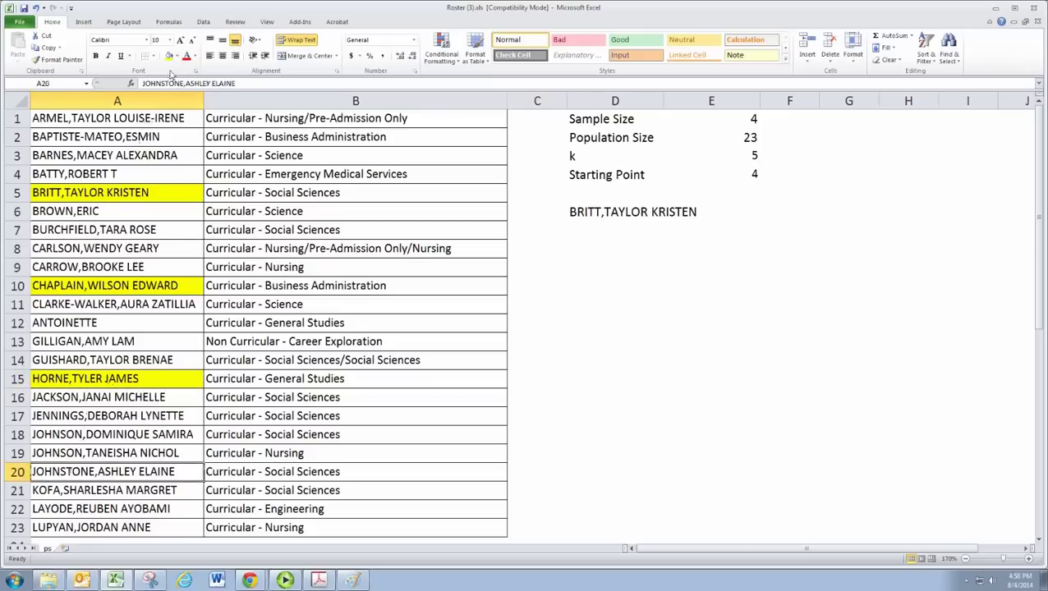
click(170, 56)
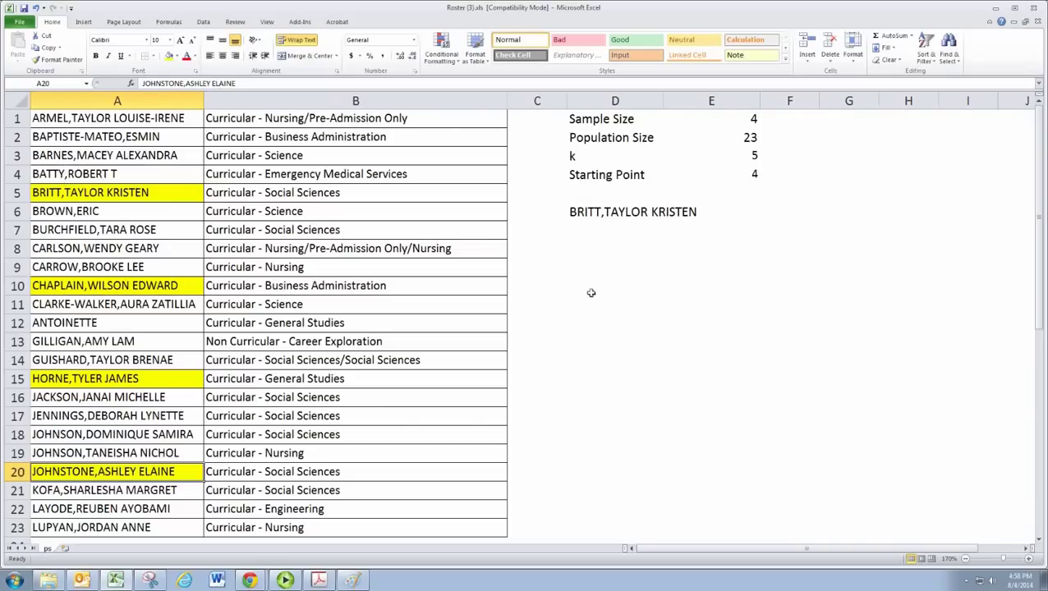
Paste the A10 and A15 names as values into D7 and D8
click(75, 296)
right_click(75, 295)
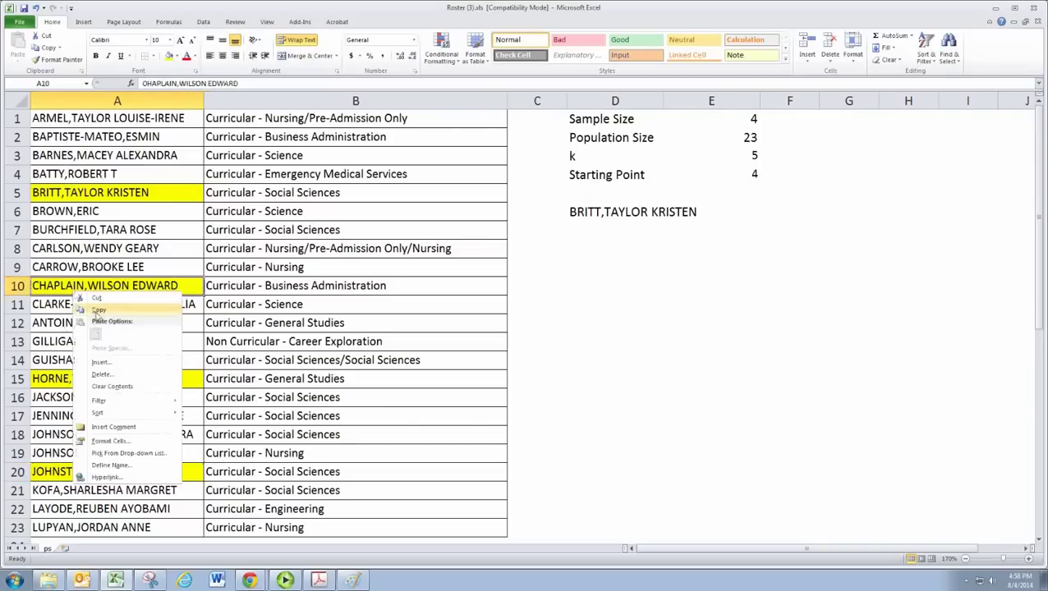
click(97, 316)
click(589, 237)
right_click(588, 237)
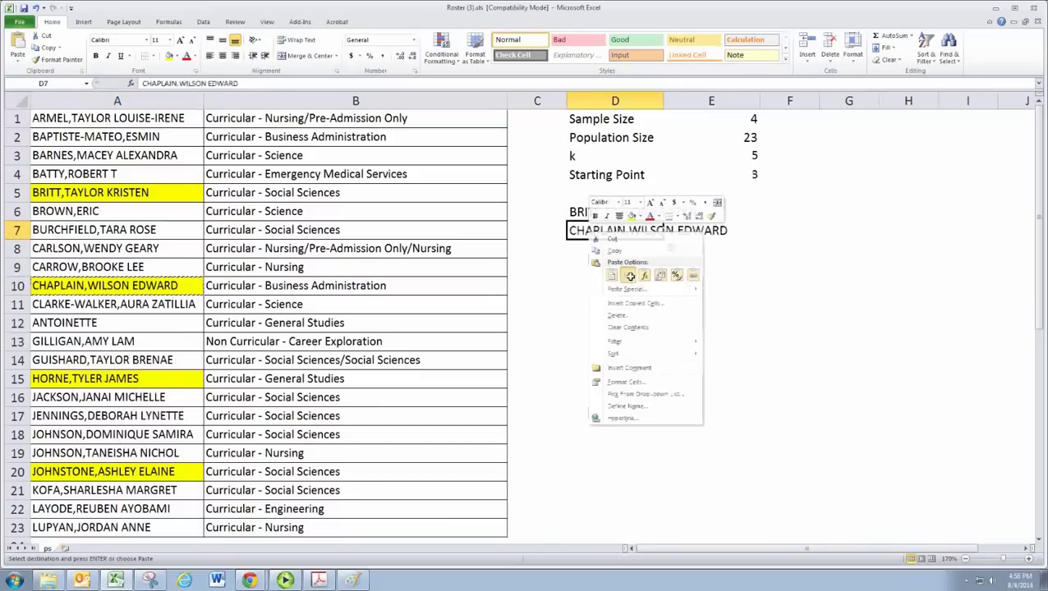
click(96, 378)
right_click(83, 380)
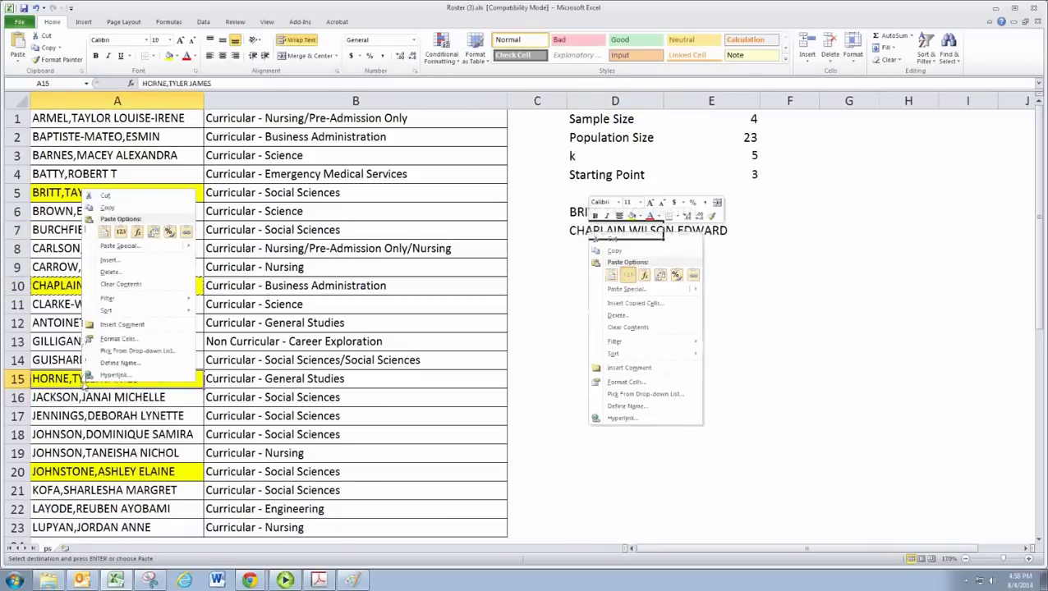
click(105, 209)
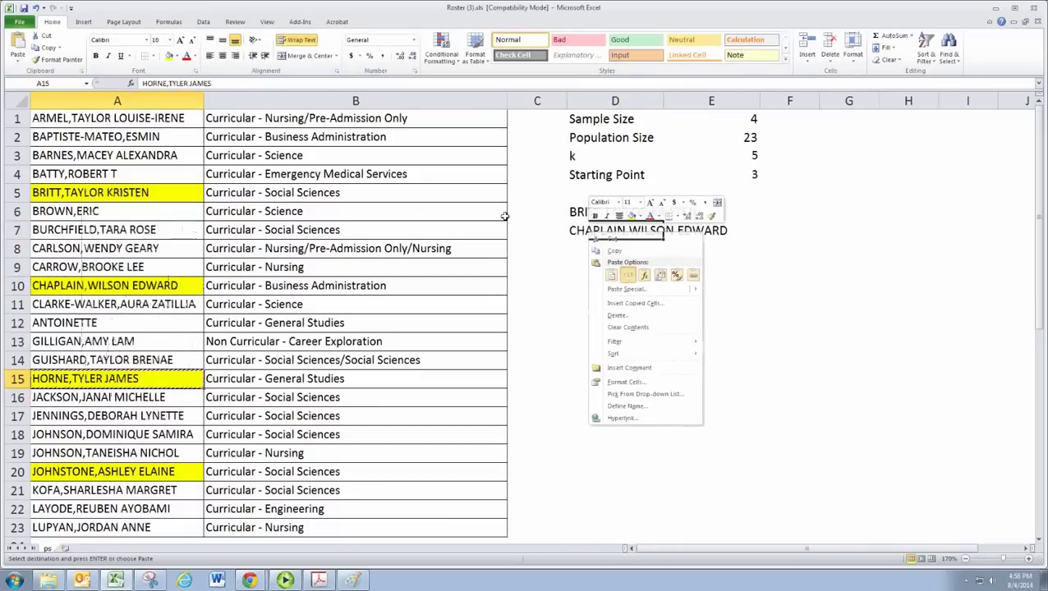
click(575, 249)
right_click(574, 249)
click(613, 289)
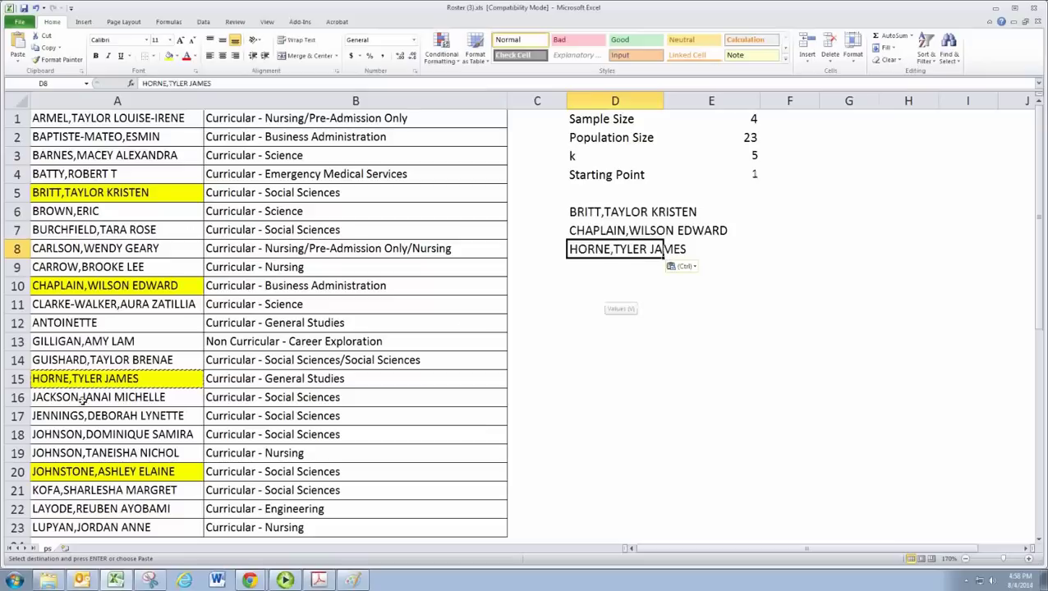
Paste the A20 name as values into D9
click(76, 468)
right_click(87, 474)
click(116, 298)
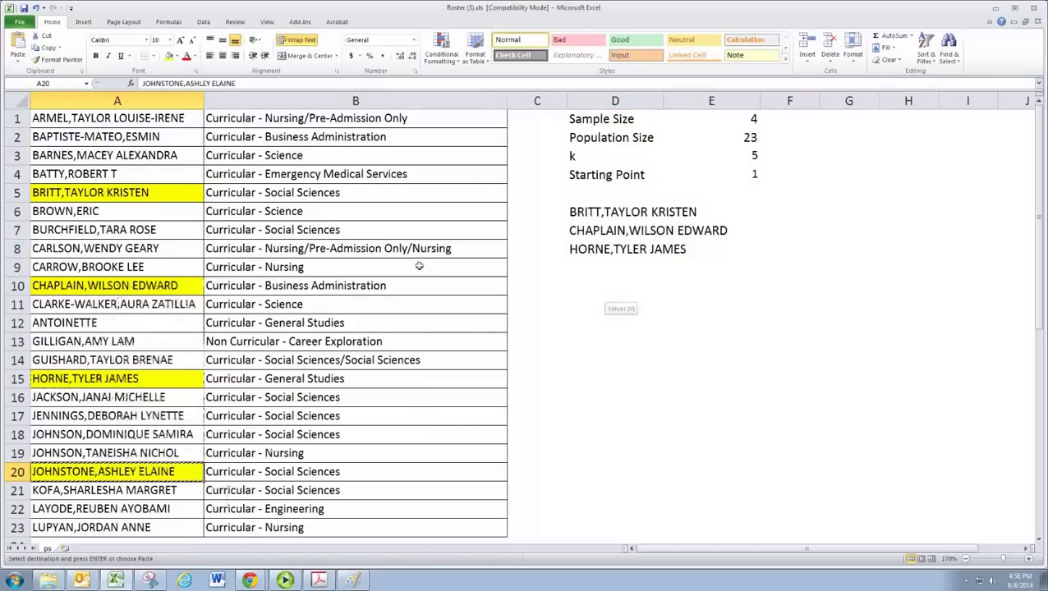
click(600, 266)
right_click(600, 266)
click(639, 306)
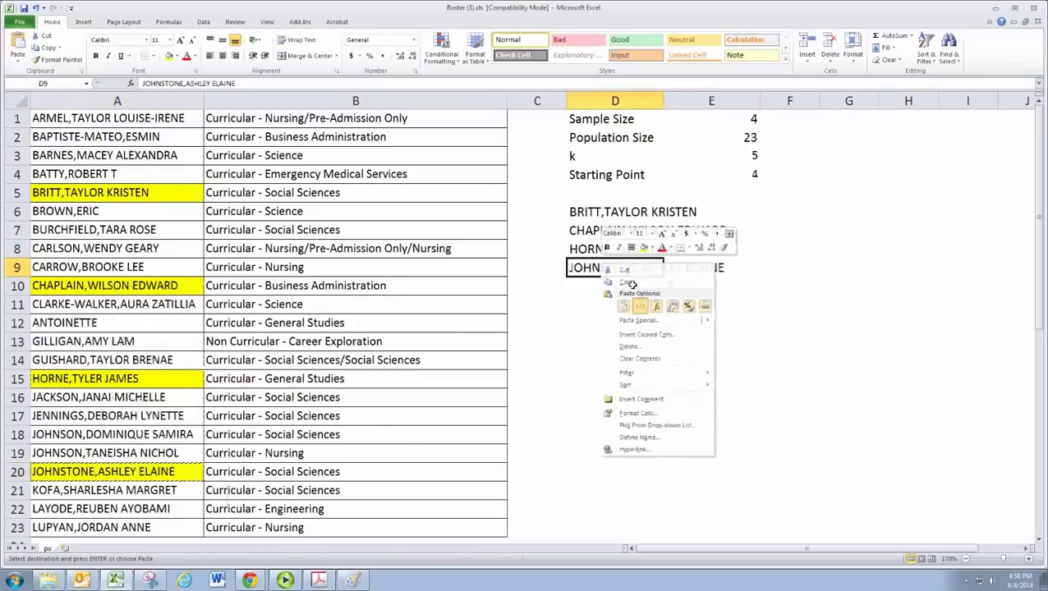
Copy the empty cells C11 and D11 and paste into E11
click(591, 304)
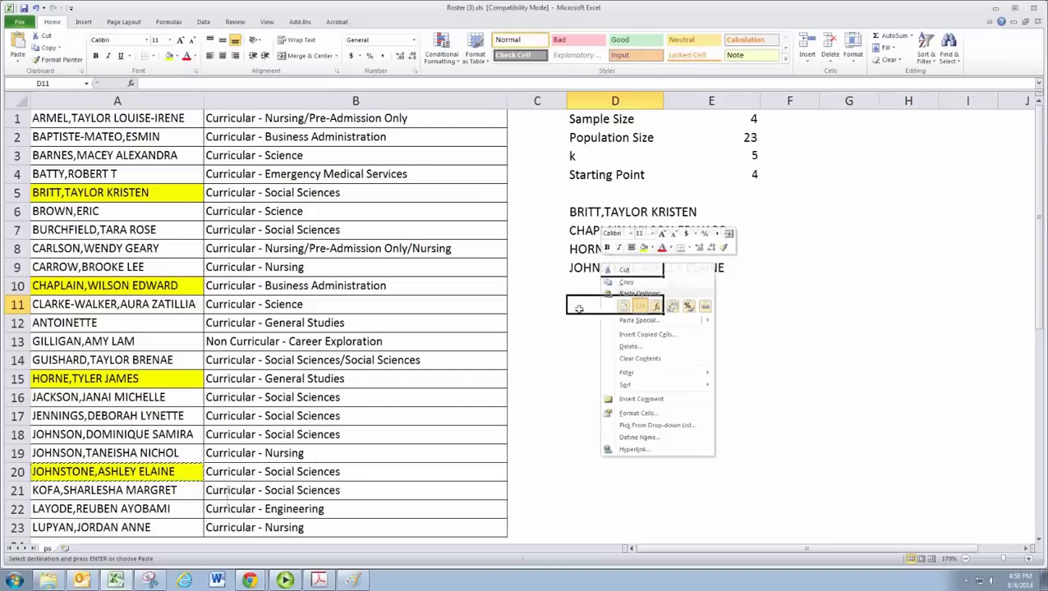
right_click(526, 305)
click(549, 323)
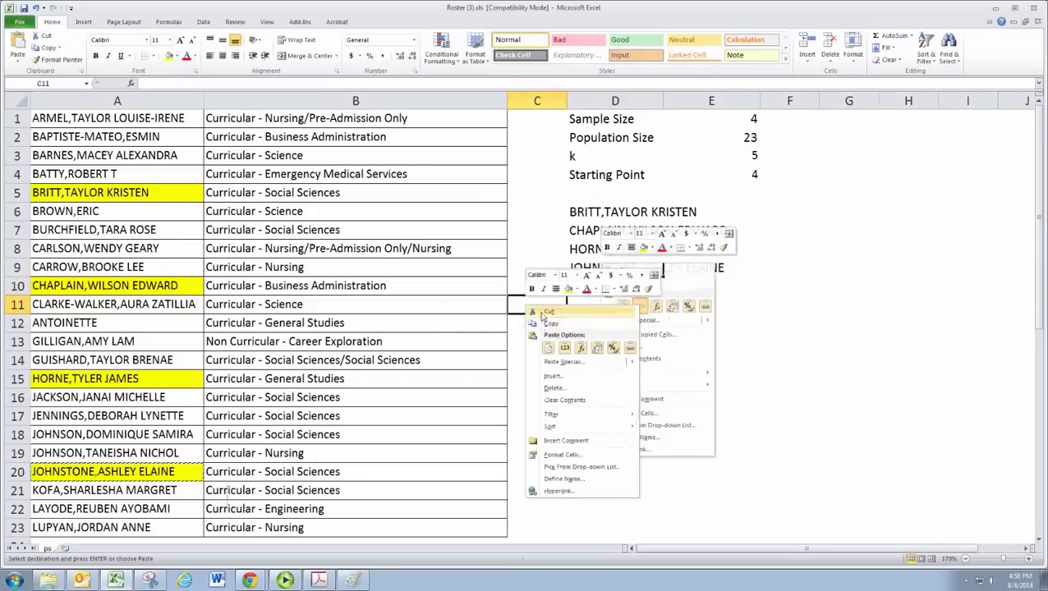
right_click(588, 299)
click(610, 318)
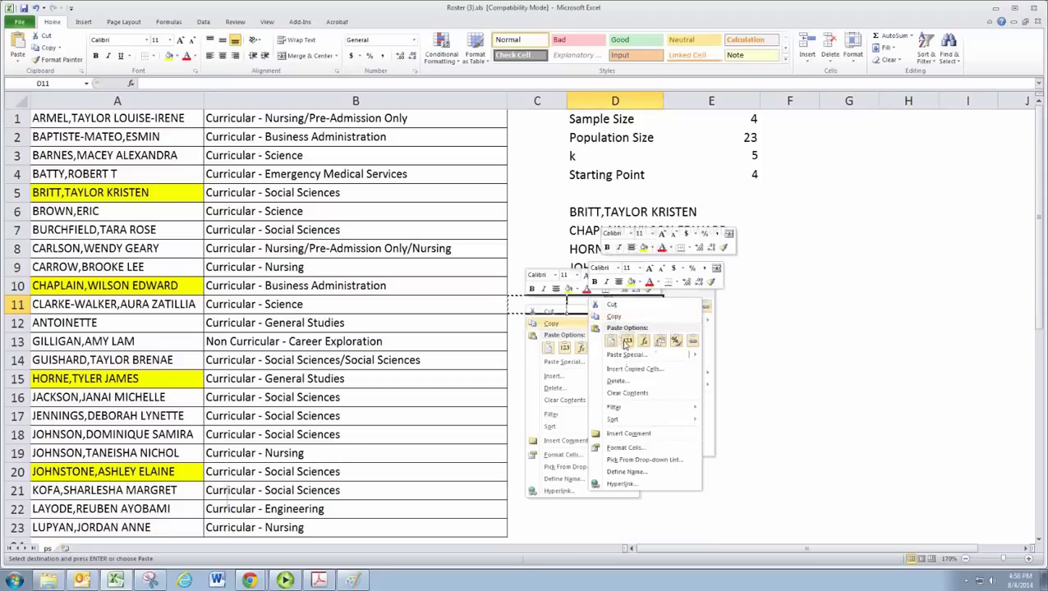
click(745, 311)
key(ctrl+v)
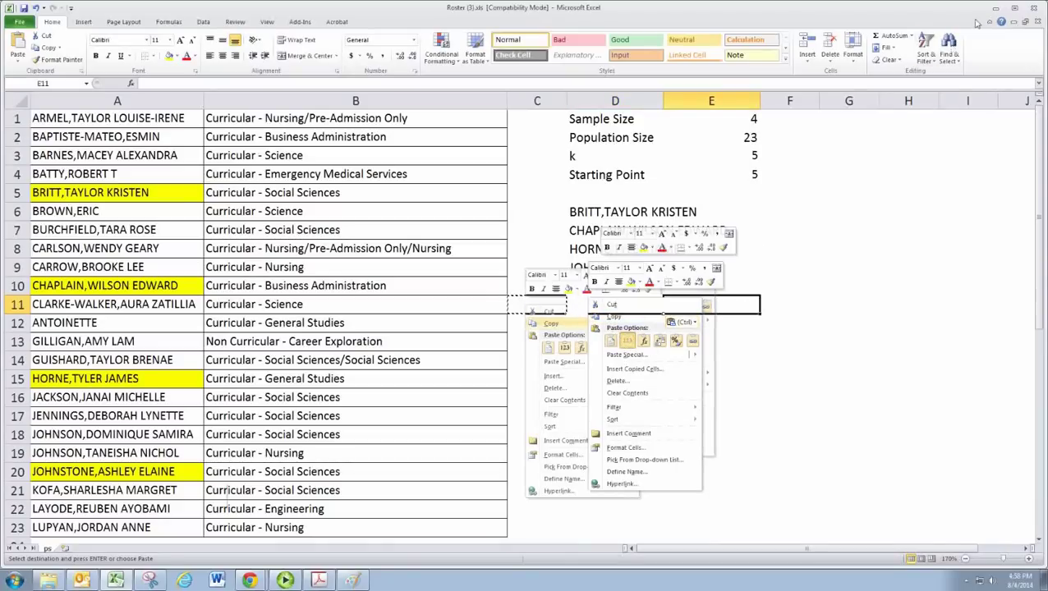
Restore the workbook to full size and select the four sampled names in D6:E9
click(1013, 22)
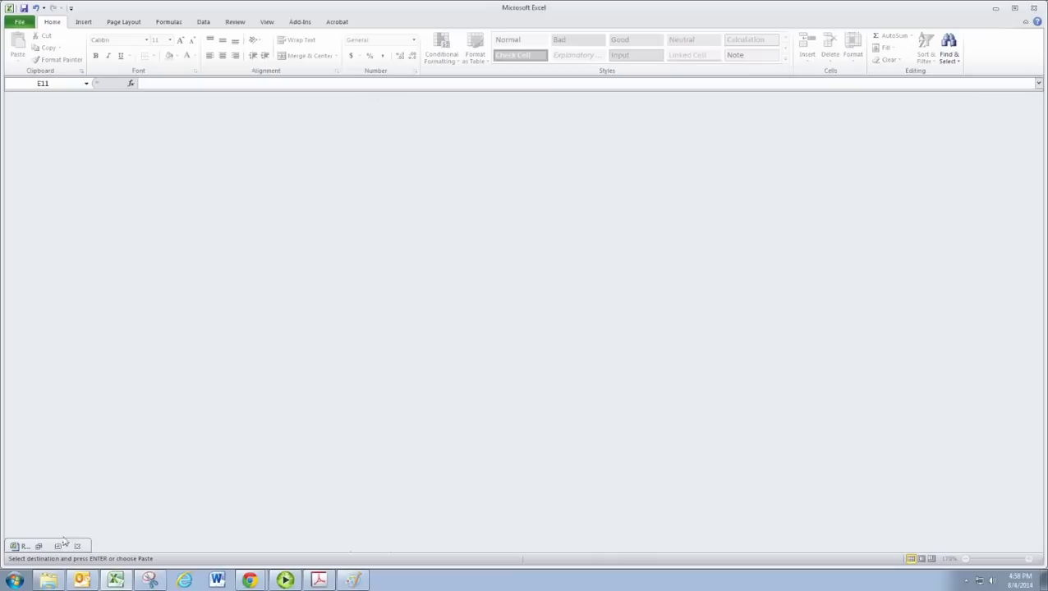
click(39, 546)
click(616, 109)
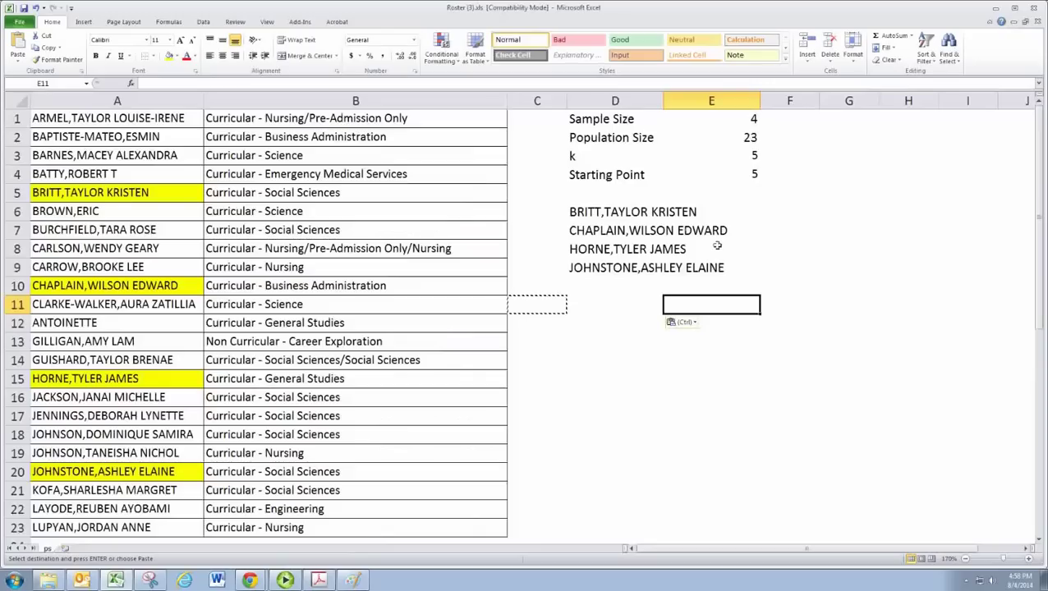
drag(599, 215, 738, 262)
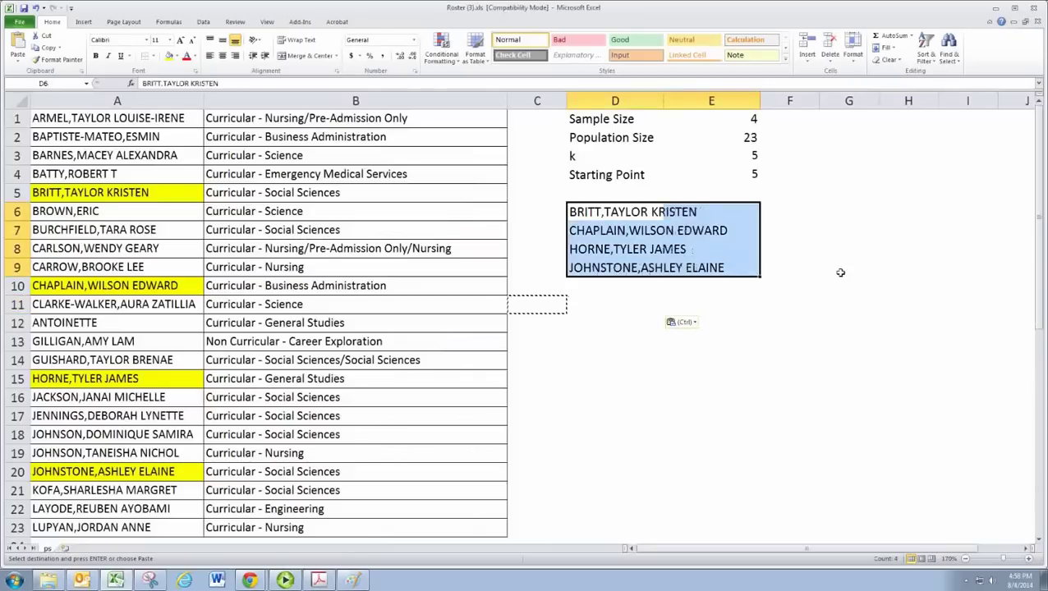